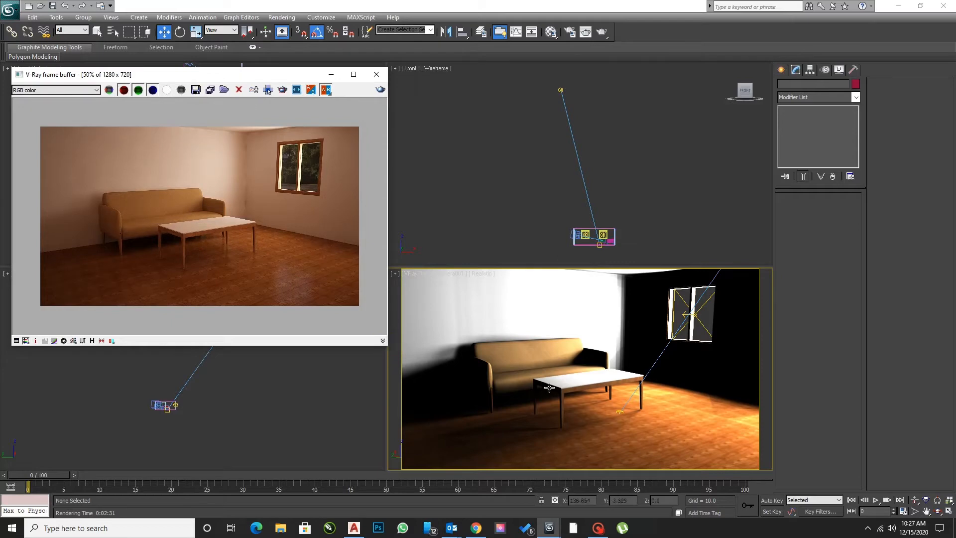
- Enlarge the V-Ray frame buffer to inspect the living-room render at 100% size
click(572, 320)
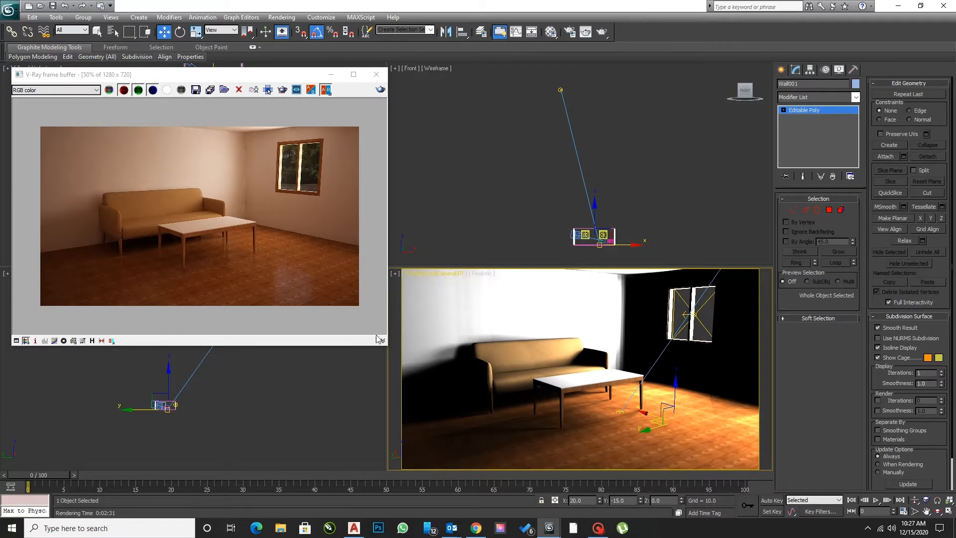
drag(388, 346, 720, 499)
double_click(468, 349)
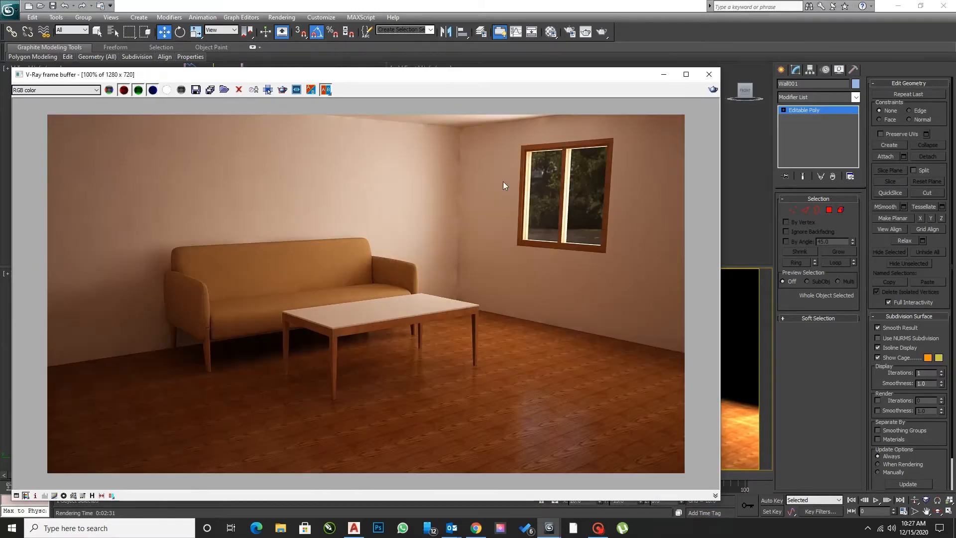
drag(515, 79, 539, 53)
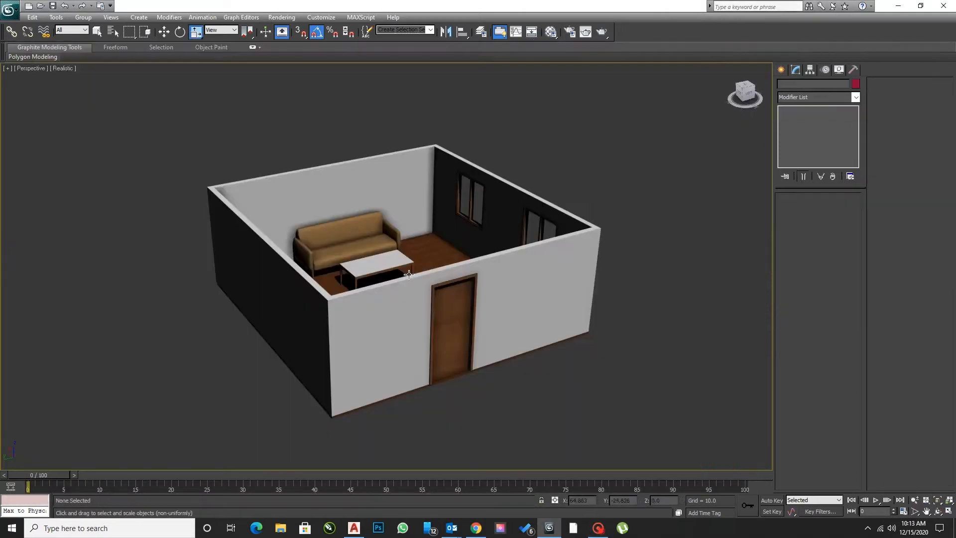
- Show the room in four viewports, frame it in every view, and hide the grid in the Top and Left views
alt+middle_drag(401, 290, 240, 155)
key(alt+w)
key(alt+w)
key(g)
scroll(291, 198, down, 3)
key(alt+w)
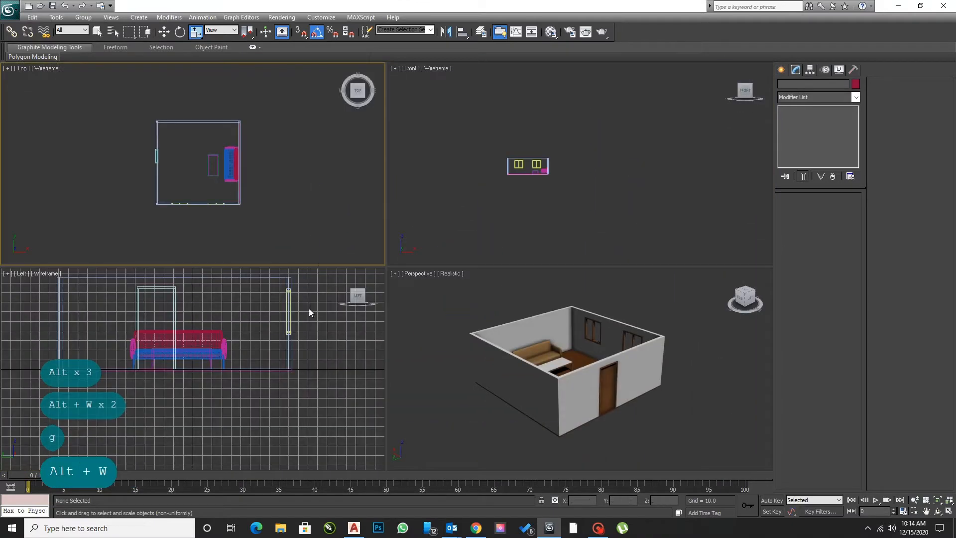
key(z)
click(290, 324)
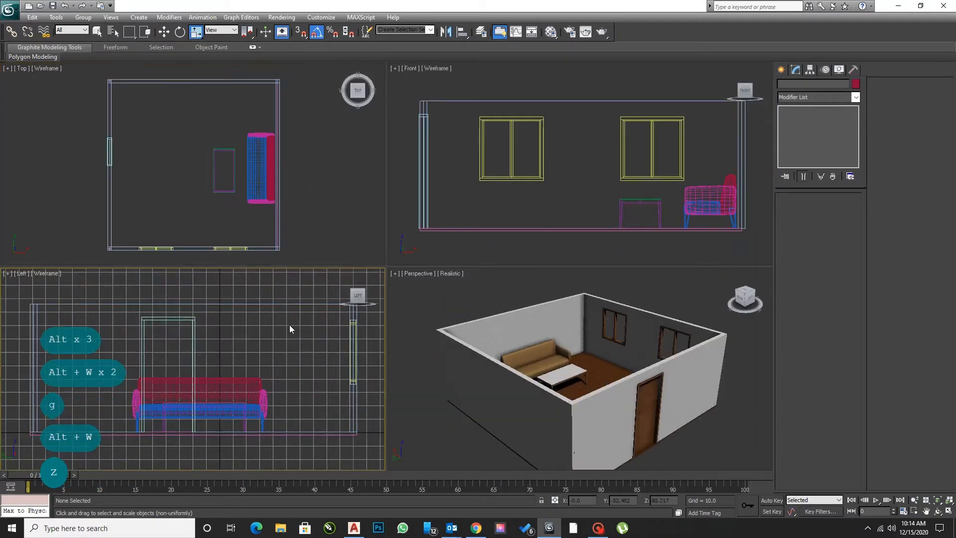
key(g)
- Create a plane VRayLight in the Front view covering the window nearer the door, about 21.2 half-length by 21.6 half-width
click(465, 190)
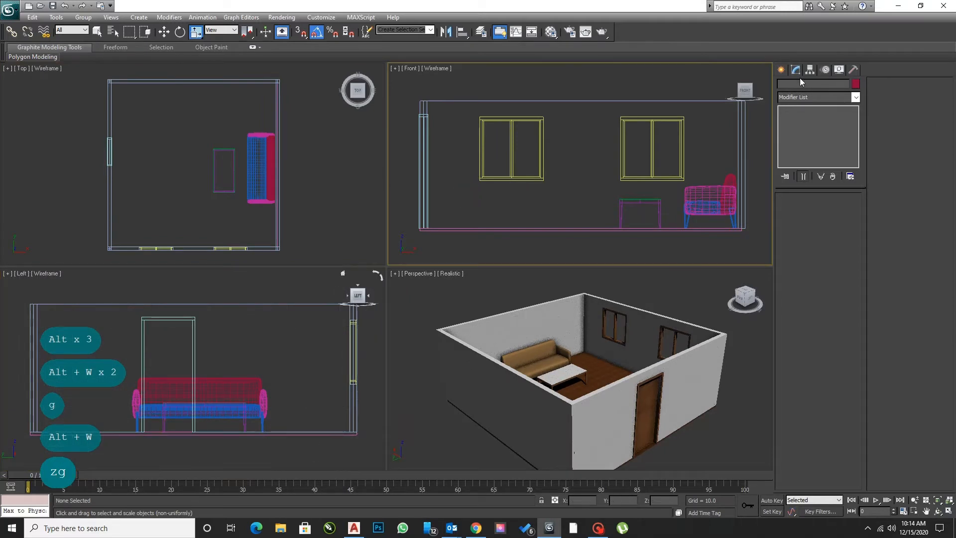
click(780, 69)
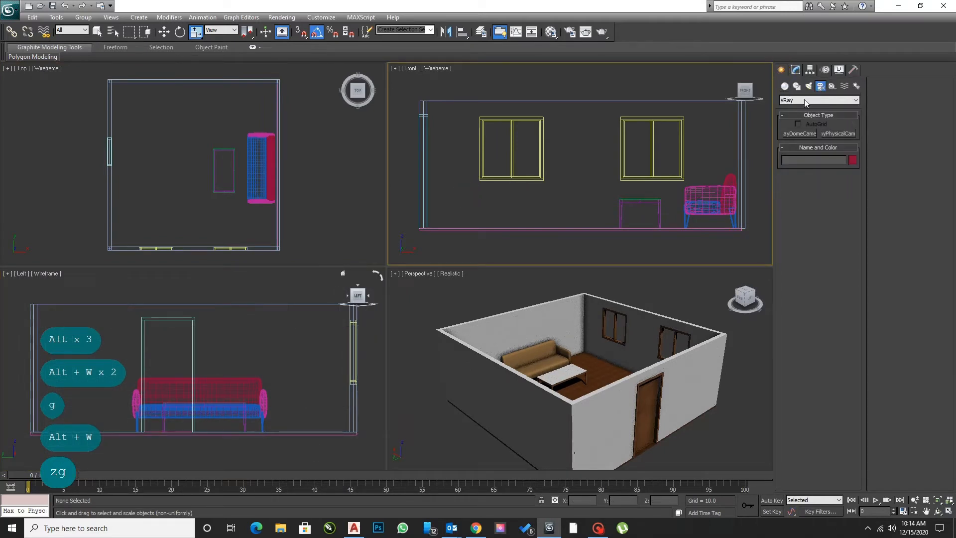
click(809, 86)
click(816, 100)
click(801, 129)
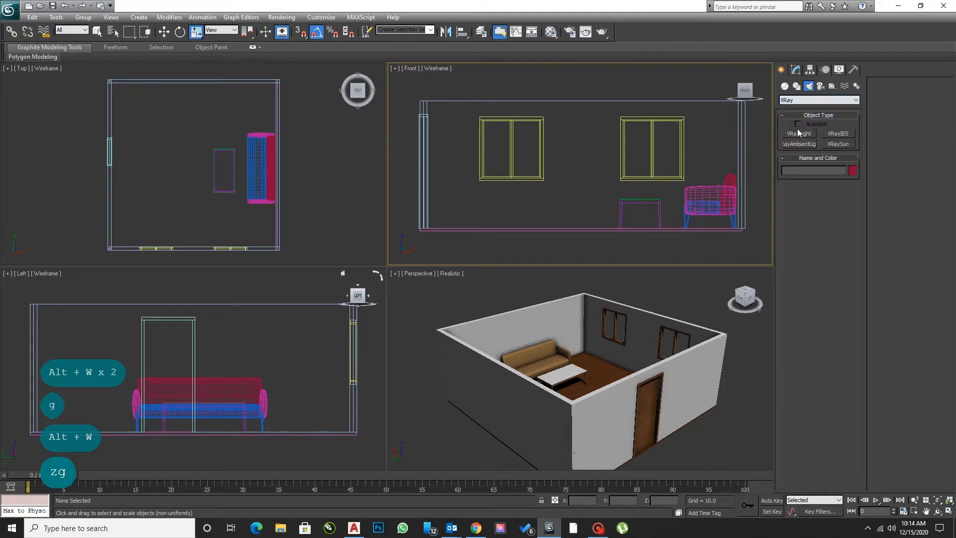
click(800, 133)
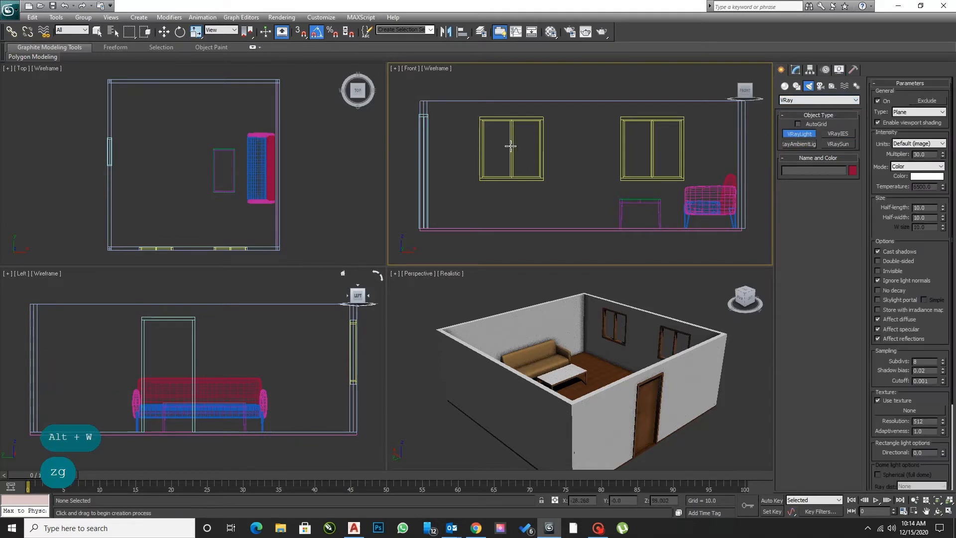
drag(482, 120, 539, 178)
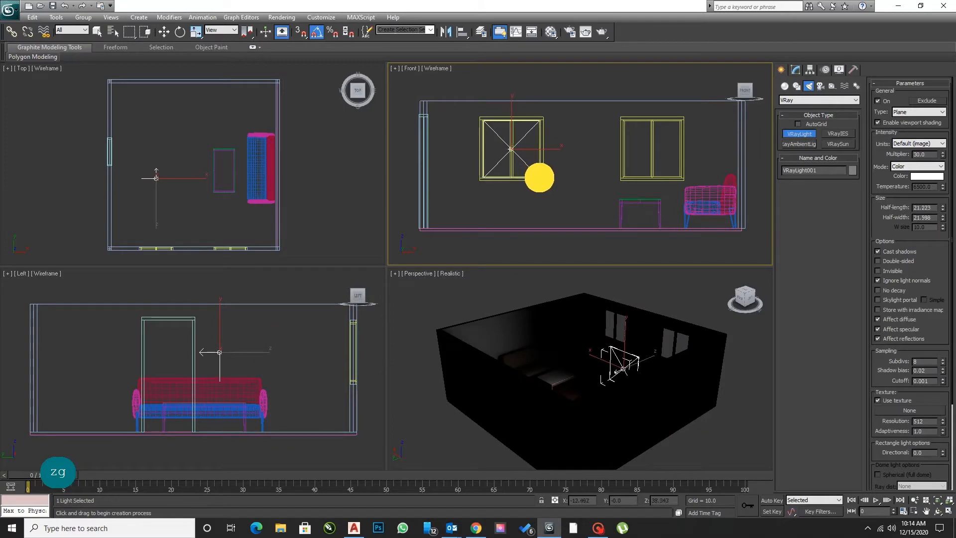
right_click(452, 167)
- Move the light in the Top view onto the outer side of its window opening, at Y about -102.1
right_click(218, 196)
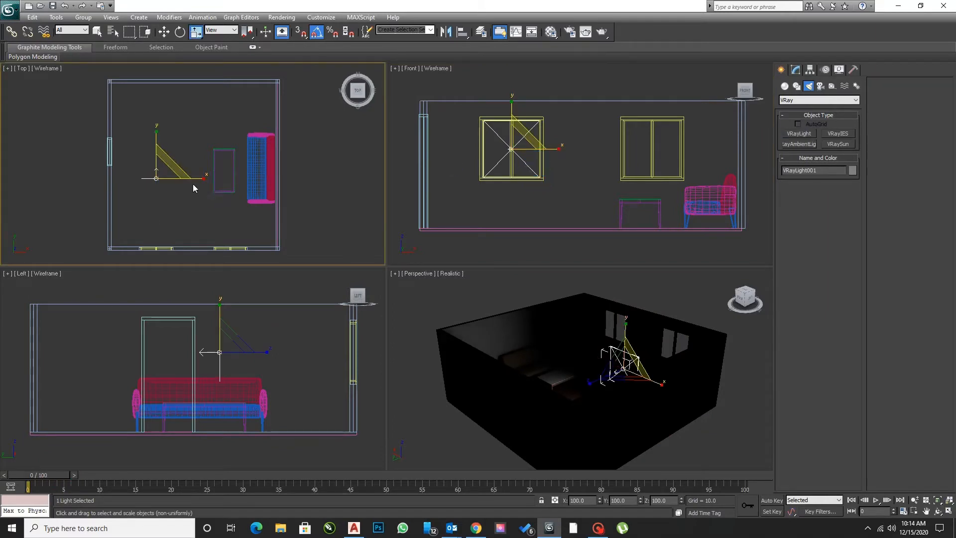
key(w)
drag(157, 151, 151, 225)
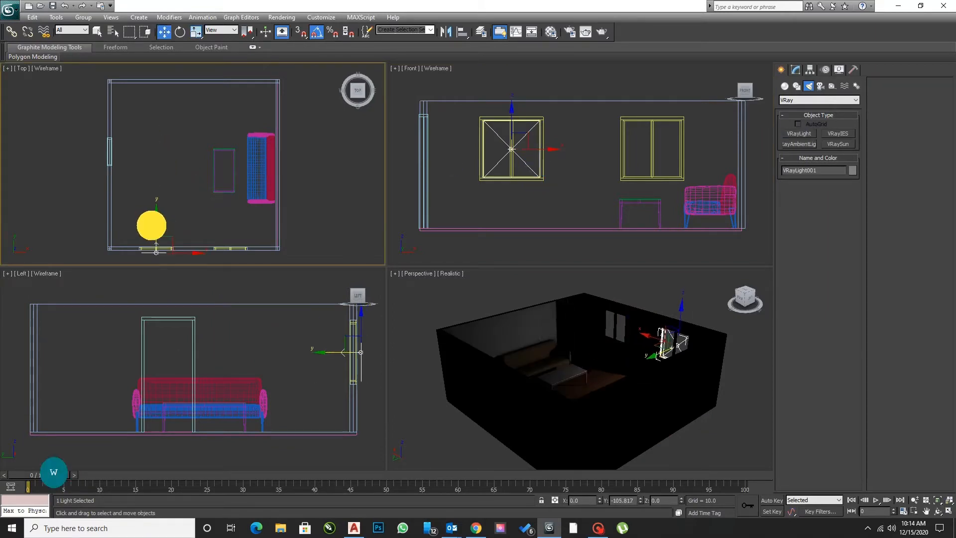
key(z)
scroll(209, 226, up, 1)
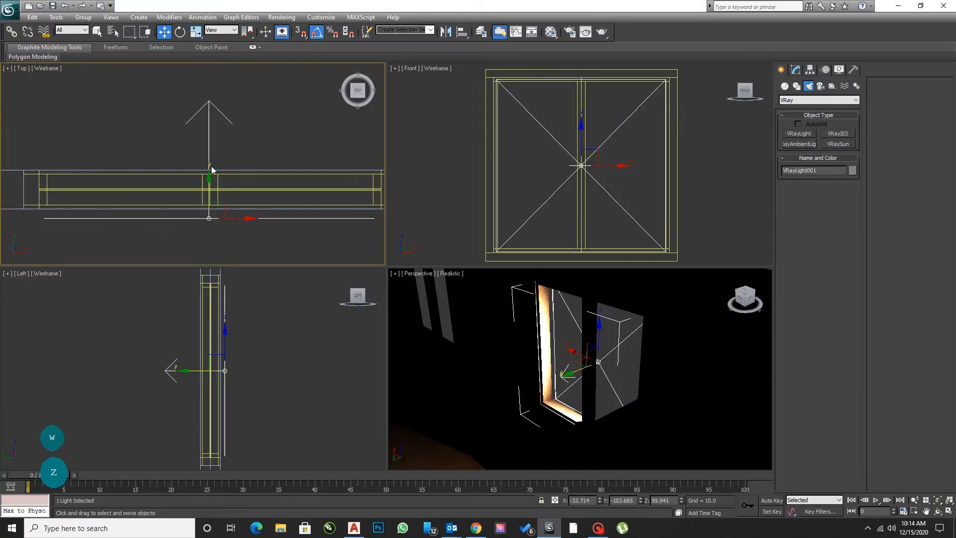
drag(207, 185, 205, 173)
- Clone the window light as one instance along X onto the second window beside the sofa
scroll(204, 172, down, 4)
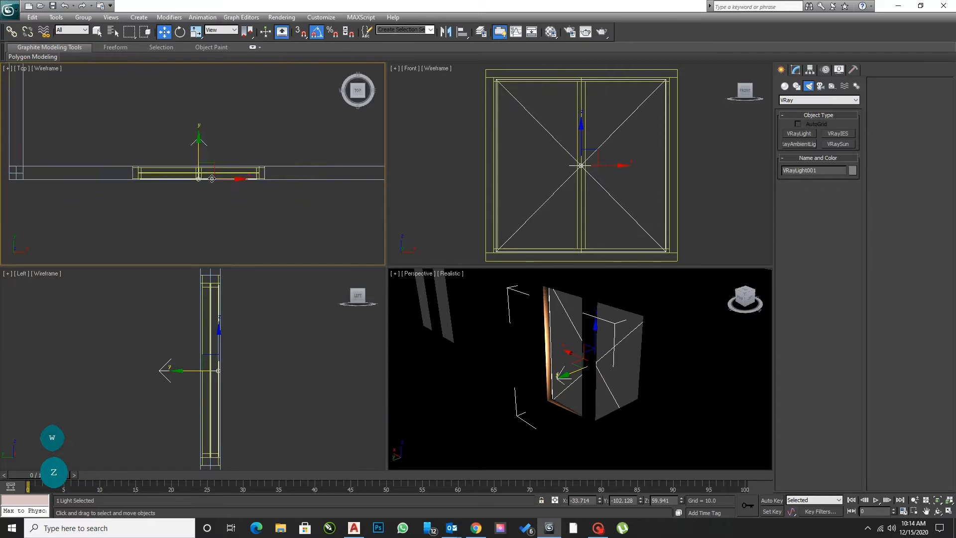
middle_drag(241, 194, 160, 192)
mouse_move(172, 185)
shift+mouse_down()
mouse_move(354, 194)
mouse_move(345, 193)
shift+mouse_up()
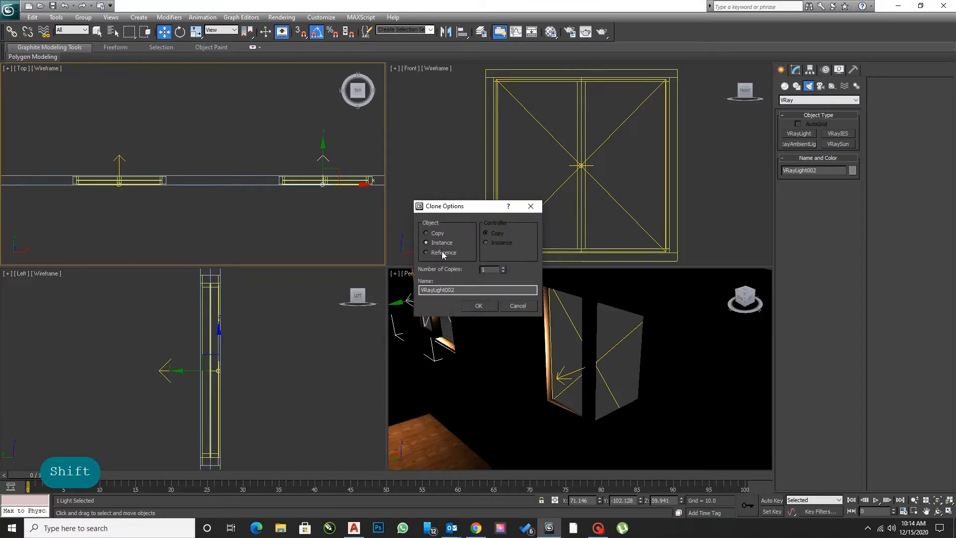
click(483, 305)
- Set the window light's multiplier to 50, then raise it to 75
right_click(529, 310)
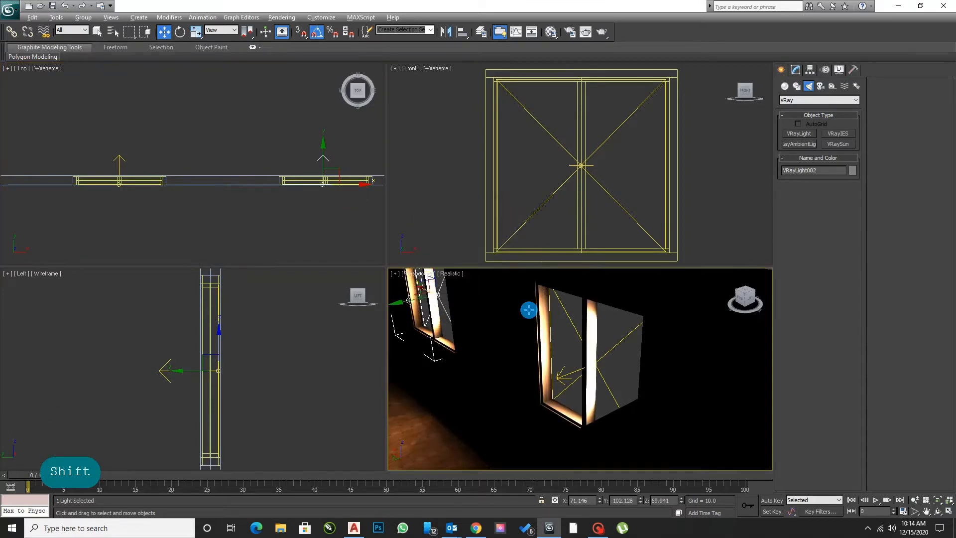
key(alt+w)
middle_drag(452, 294, 533, 265)
scroll(534, 264, down, 4)
scroll(380, 275, down, 3)
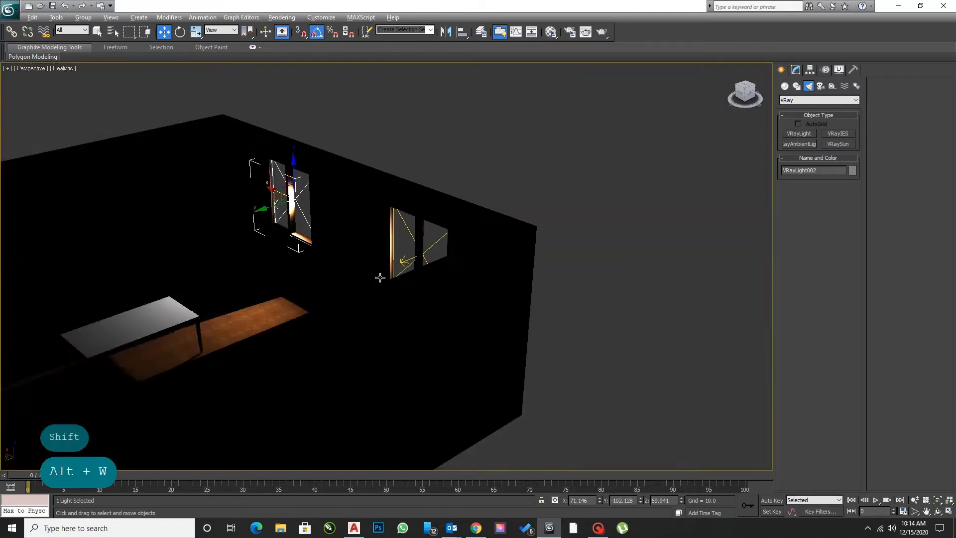
alt+middle_drag(380, 276, 446, 289)
click(795, 69)
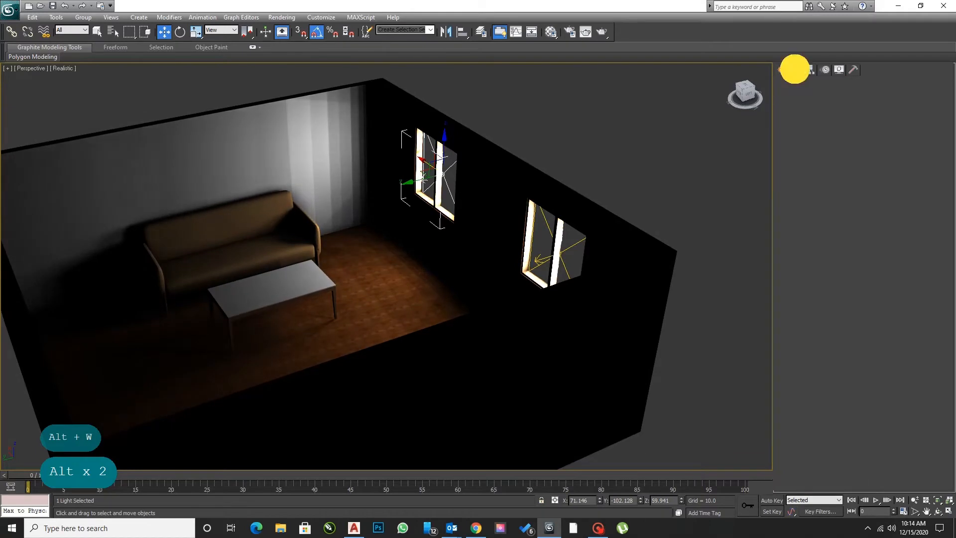
double_click(831, 269)
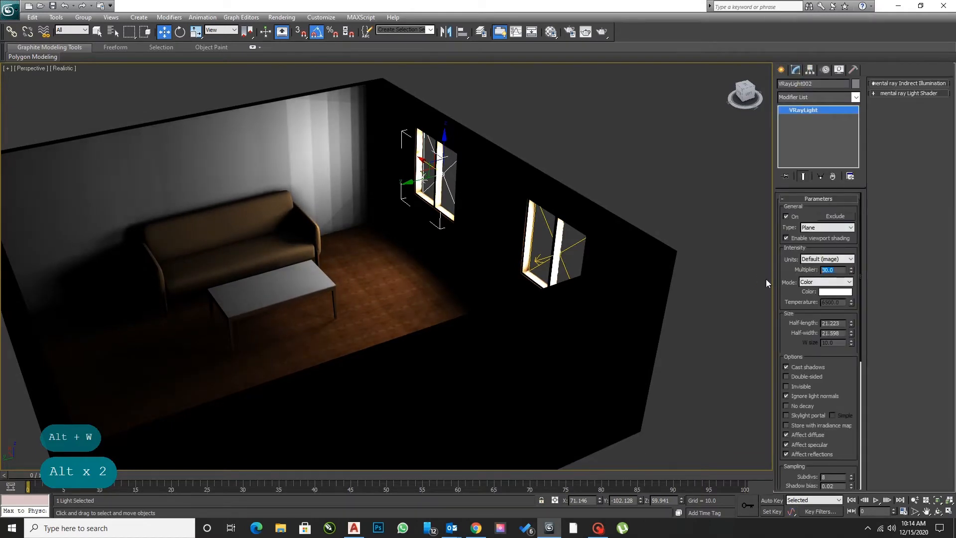
text(50)
key(Return)
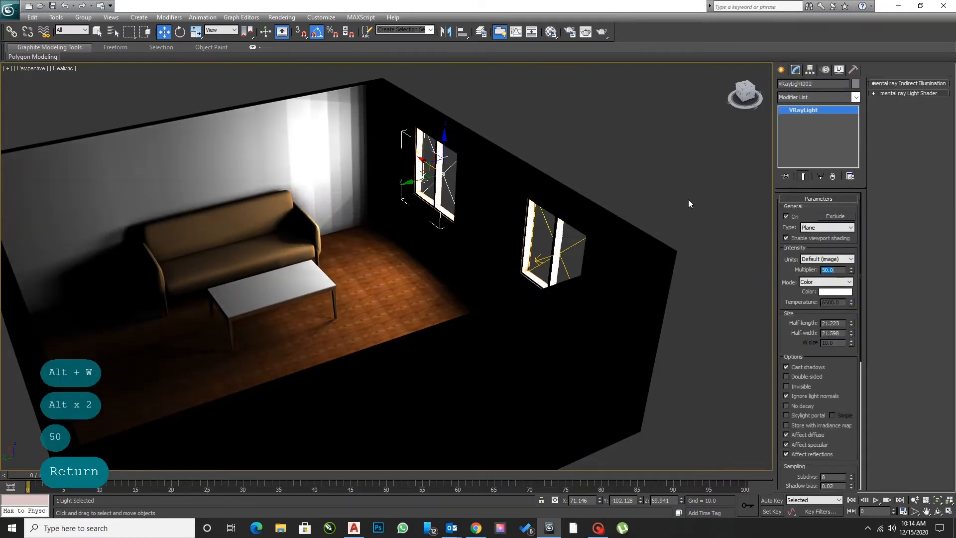
text(75)
key(Return)
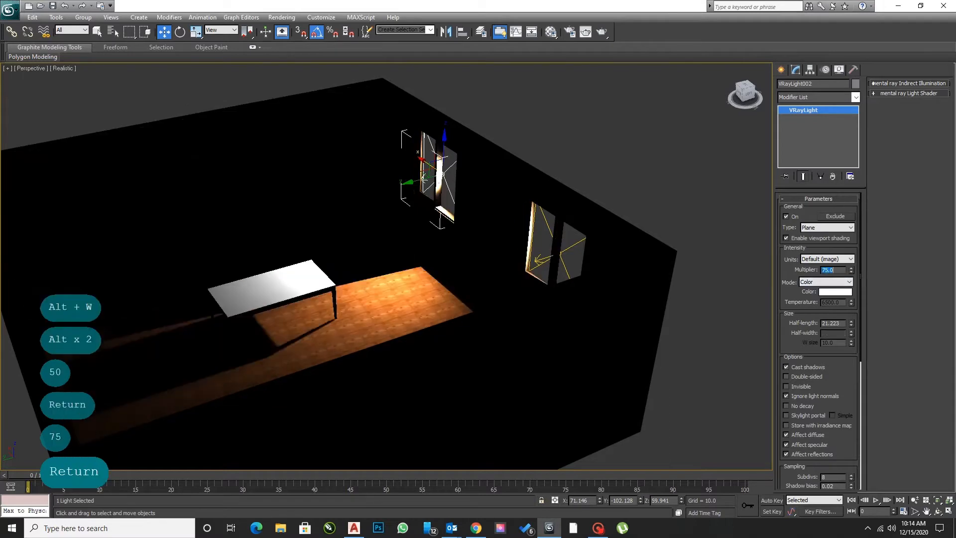
click(654, 200)
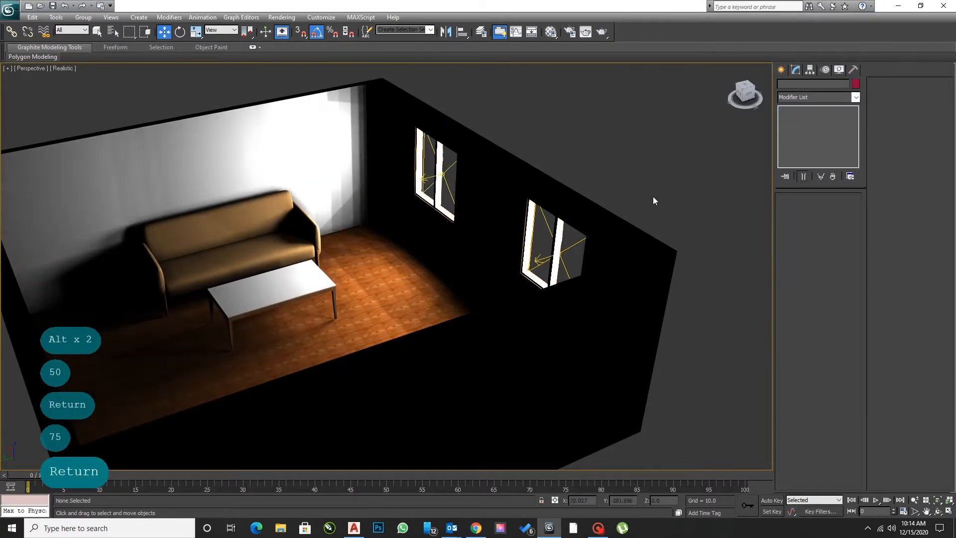
- Create a targeted VRayPhysicalCamera in the Top view from the upper-left room corner, aimed at the sofa
scroll(652, 197, down, 4)
mouse_move(651, 200)
alt+middle_down()
mouse_move(559, 256)
mouse_move(580, 248)
mouse_move(569, 273)
alt+middle_up()
click(781, 70)
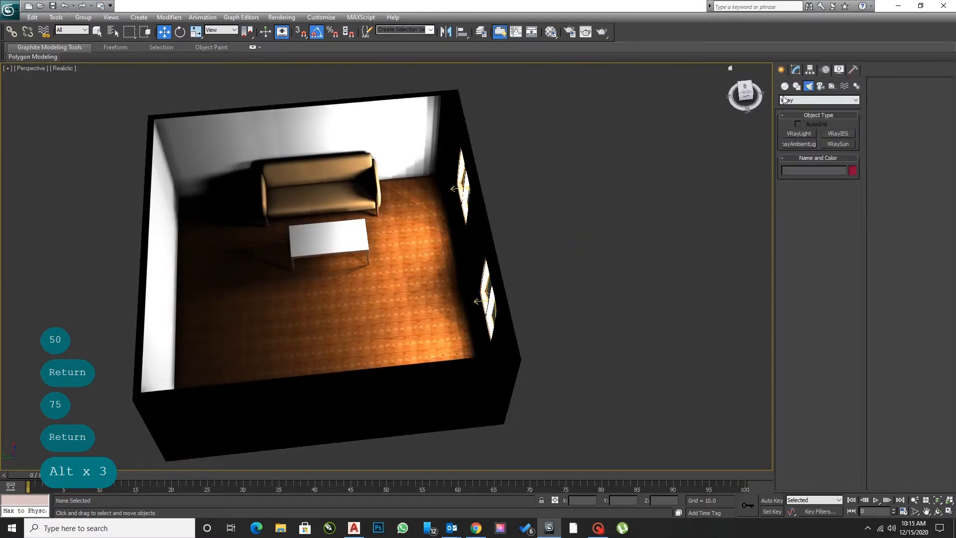
click(820, 87)
click(817, 99)
click(805, 136)
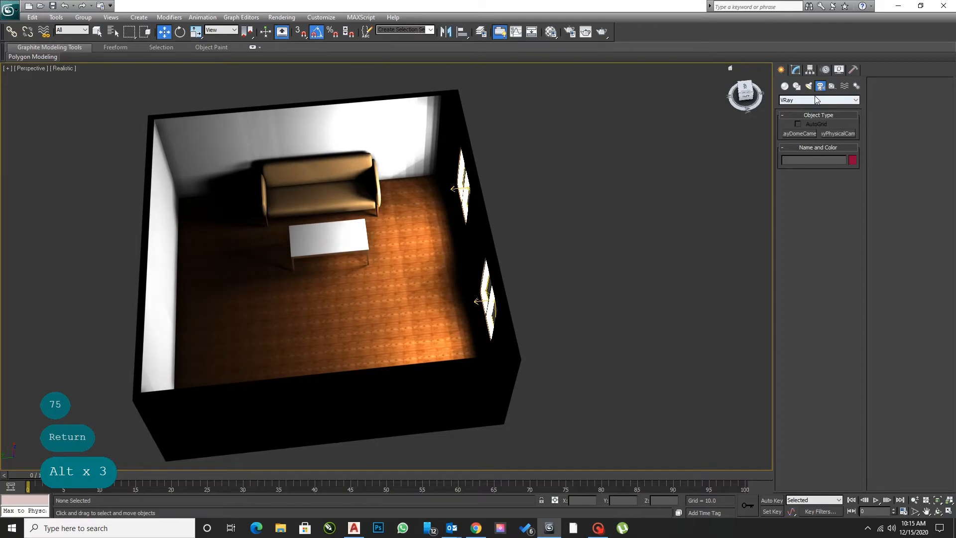
click(838, 134)
key(alt+w)
key(alt+w)
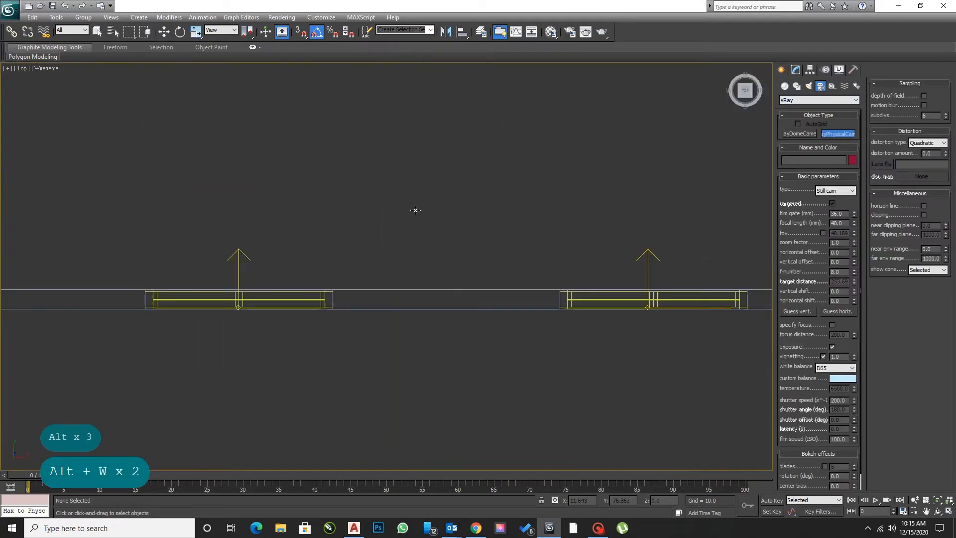
scroll(416, 210, down, 5)
scroll(383, 197, down, 1)
middle_drag(383, 194, 376, 216)
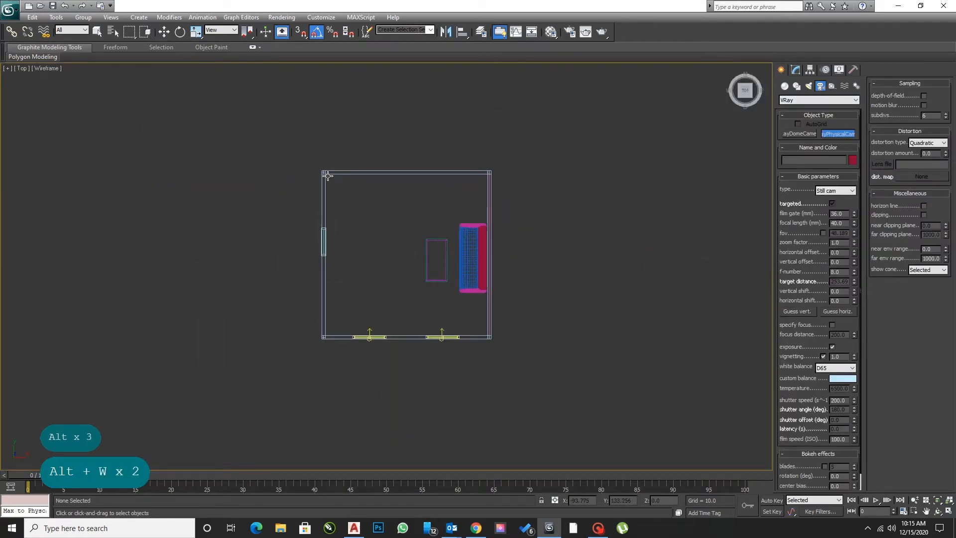
drag(327, 175, 461, 269)
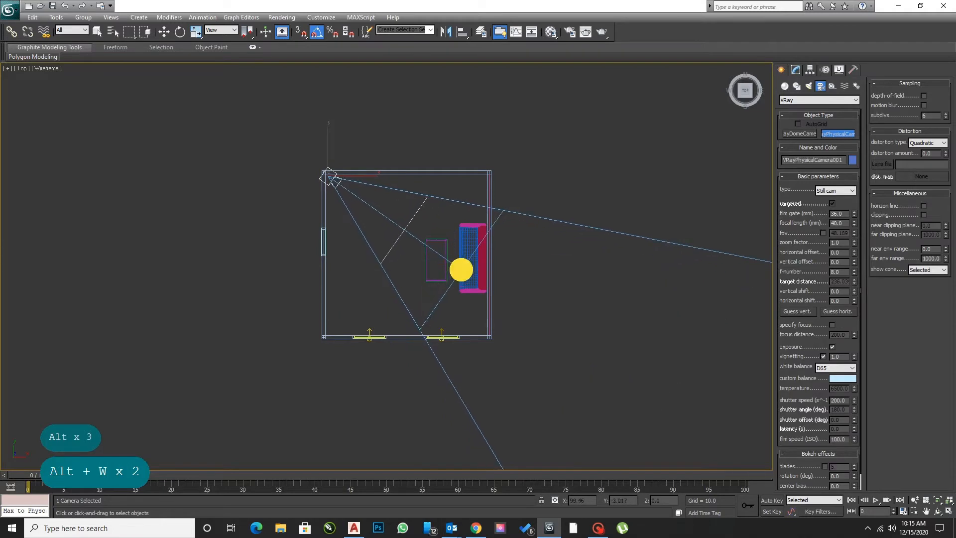
- Set the camera's focal length to 78 mm and widen its film gate to about 85.9 mm
key(w)
click(796, 70)
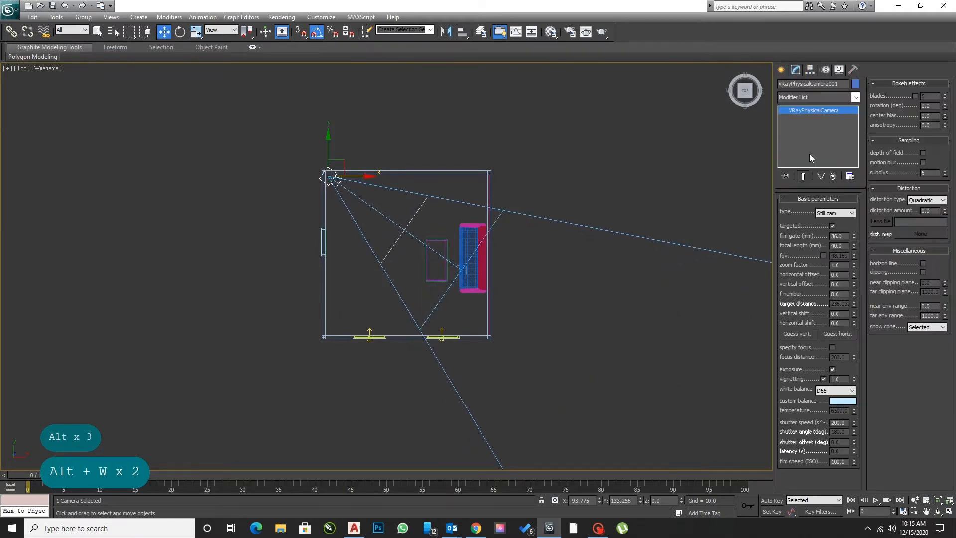
drag(854, 236, 838, 198)
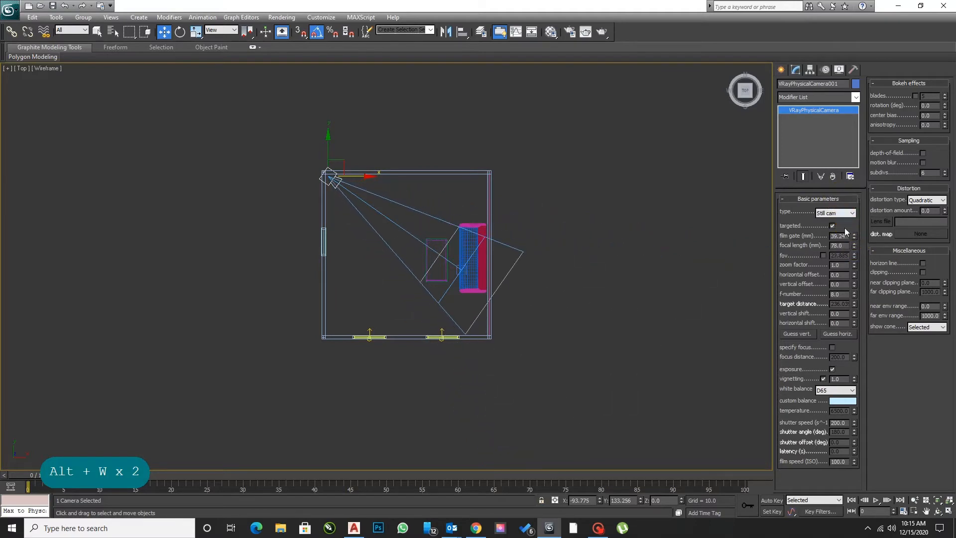
drag(853, 235, 850, 173)
- Raise the camera body off the floor in the Front view to a height of about 60.4
key(alt+w)
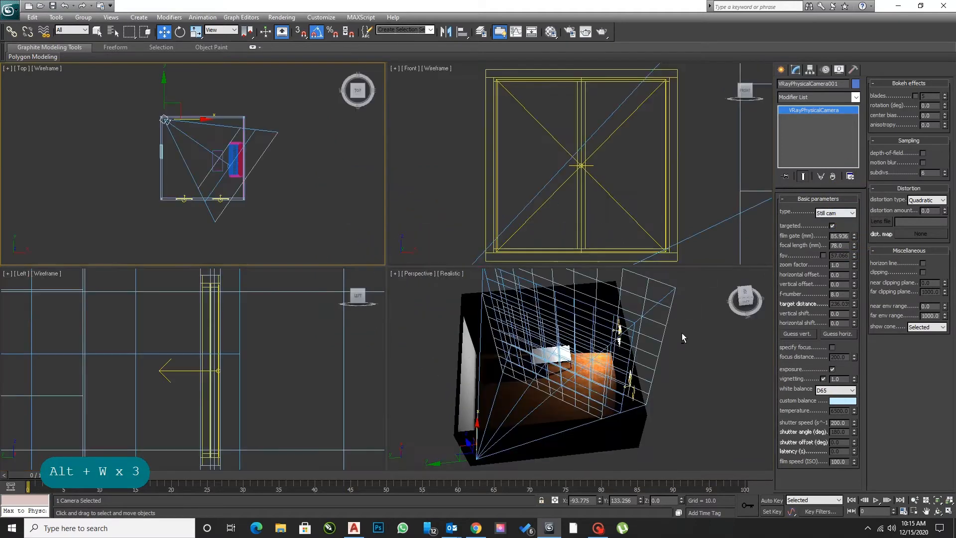
key(alt+w)
key(alt+w)
right_click(615, 234)
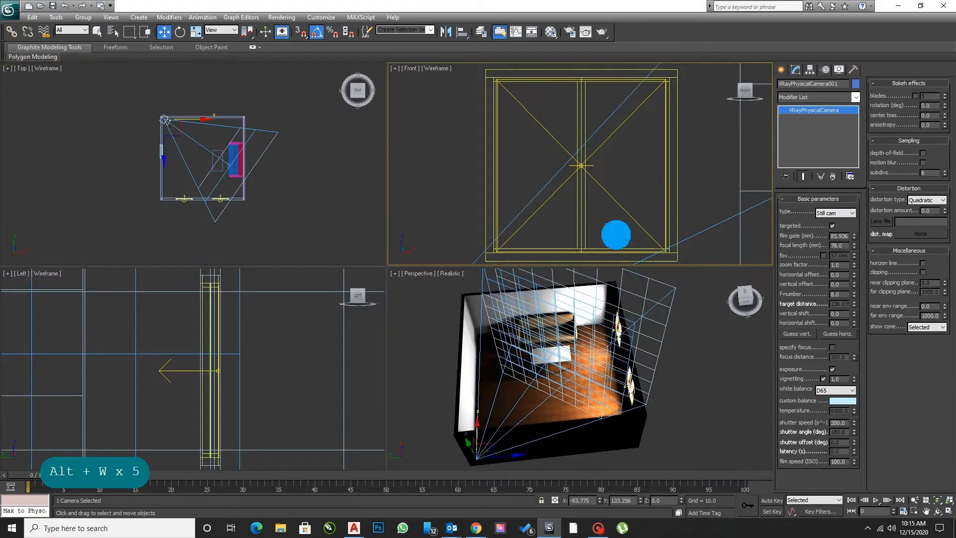
key(alt+w)
scroll(593, 244, down, 10)
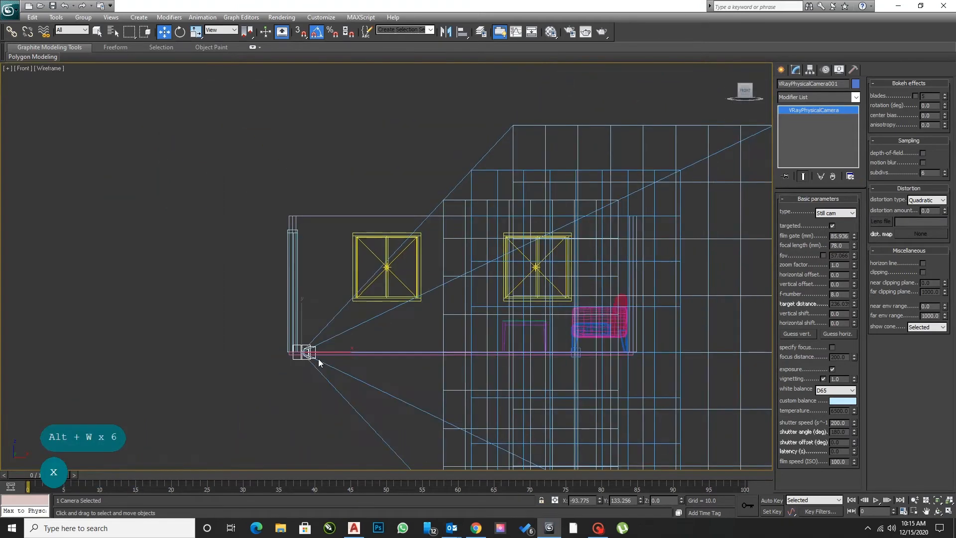
key(x)
drag(301, 325, 305, 239)
- Switch the perspective viewport to the VRayPhysicalCamera view and return to the four-viewport layout
key(alt+w)
right_click(569, 363)
key(alt+w)
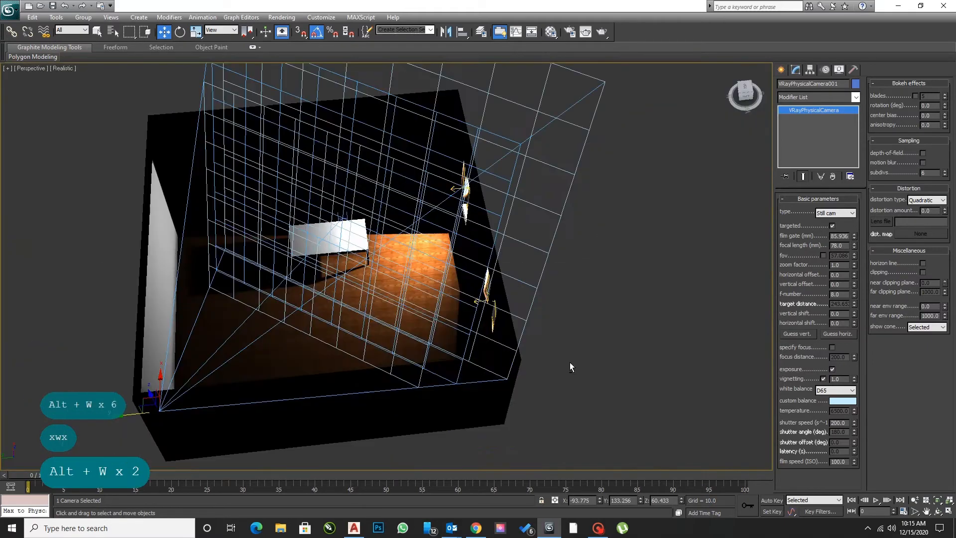
key(c)
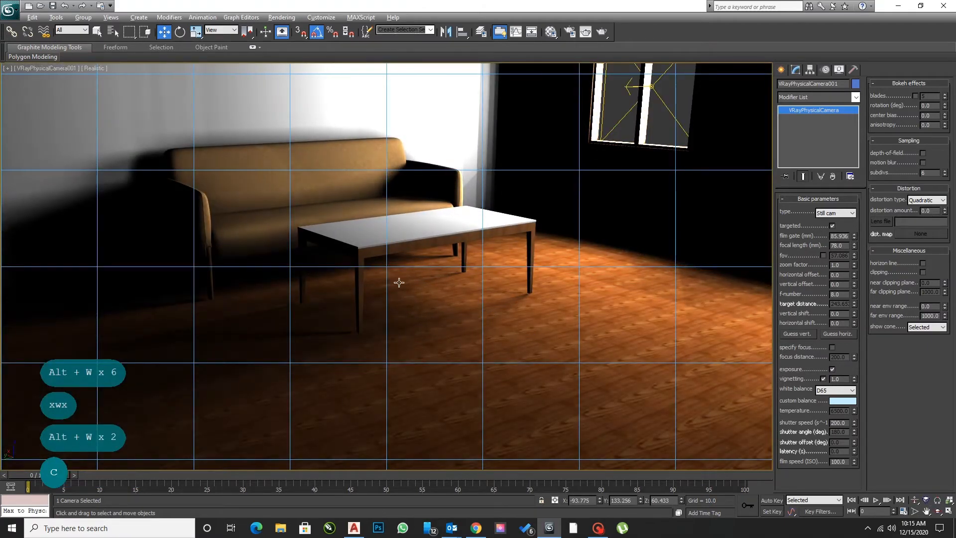
key(alt+w)
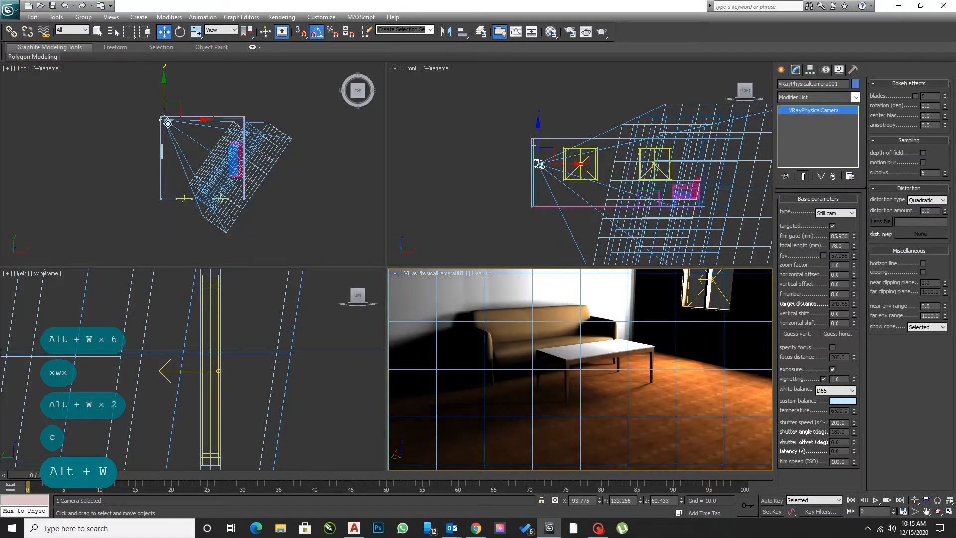
- Move the VRayPhysicalCamera target in the Top view from beside the sofa to the coffee table
right_click(166, 120)
click(147, 107)
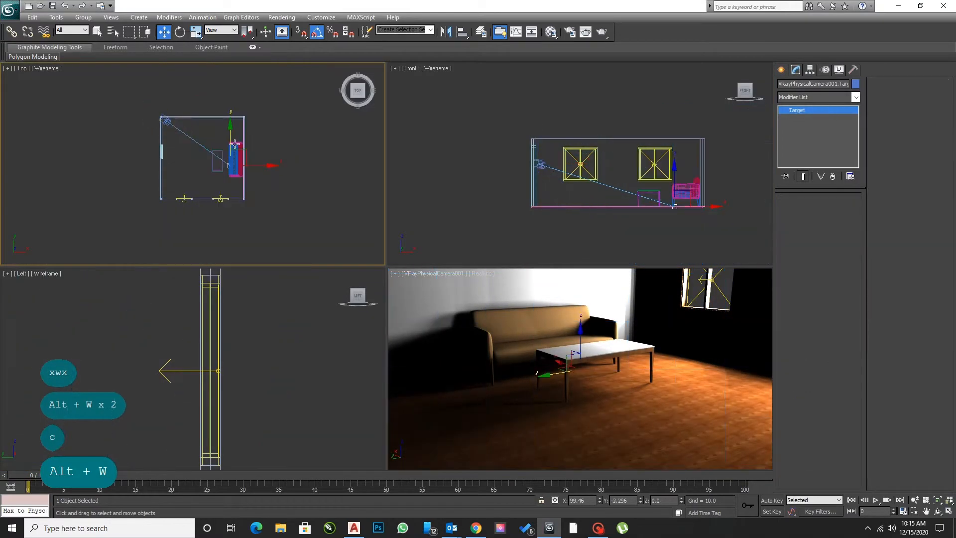
mouse_move(242, 149)
mouse_down()
mouse_move(232, 134)
mouse_move(232, 144)
mouse_up()
- Raise the camera target off the floor in the Front view to a height of about 26.4
right_click(666, 166)
drag(652, 180, 653, 166)
right_click(662, 327)
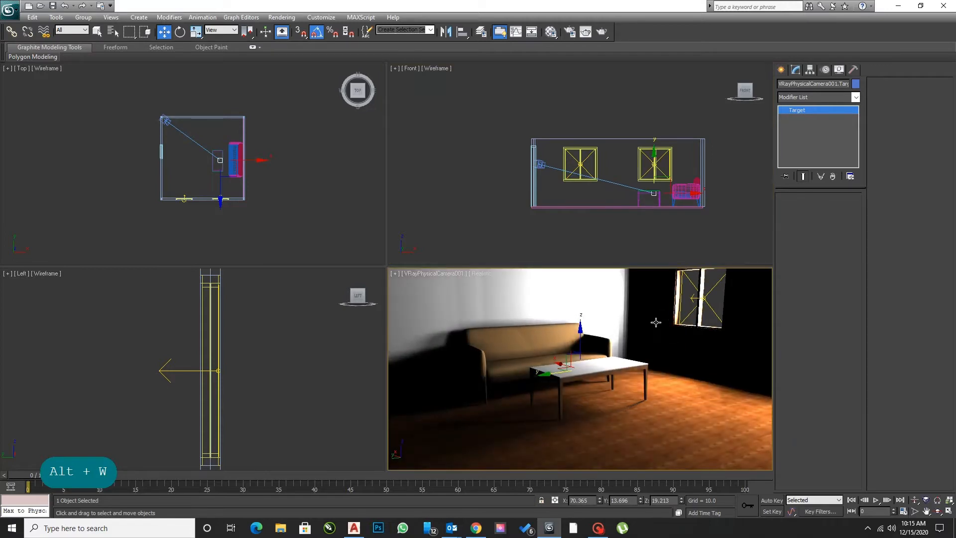
right_click(651, 175)
drag(655, 170, 654, 163)
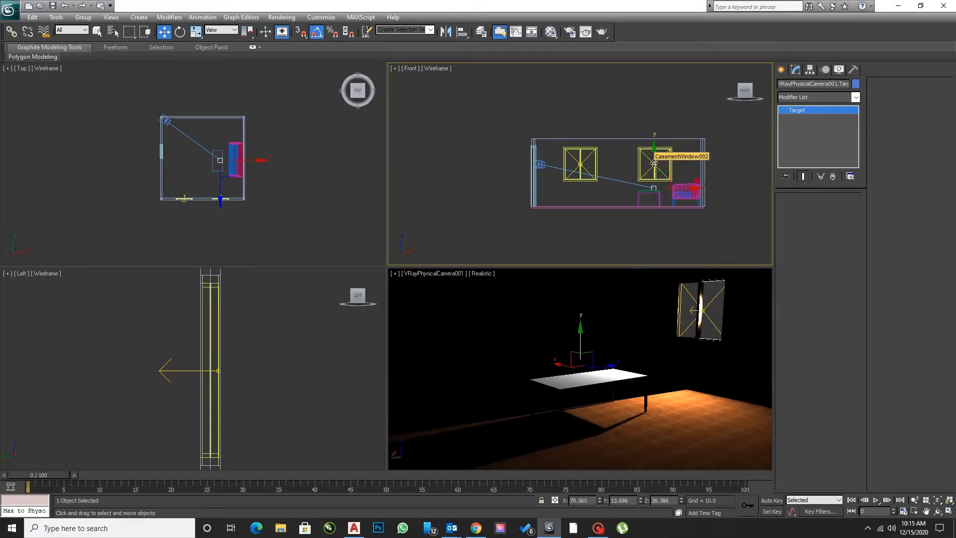
right_click(578, 325)
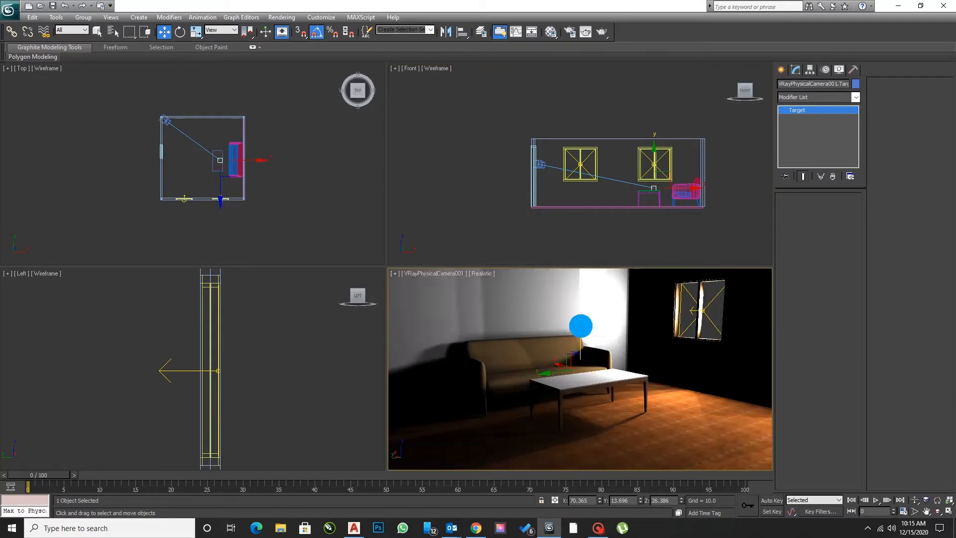
- Run a test render of the VRayPhysicalCamera view and close the render and V-Ray messages windows
click(416, 273)
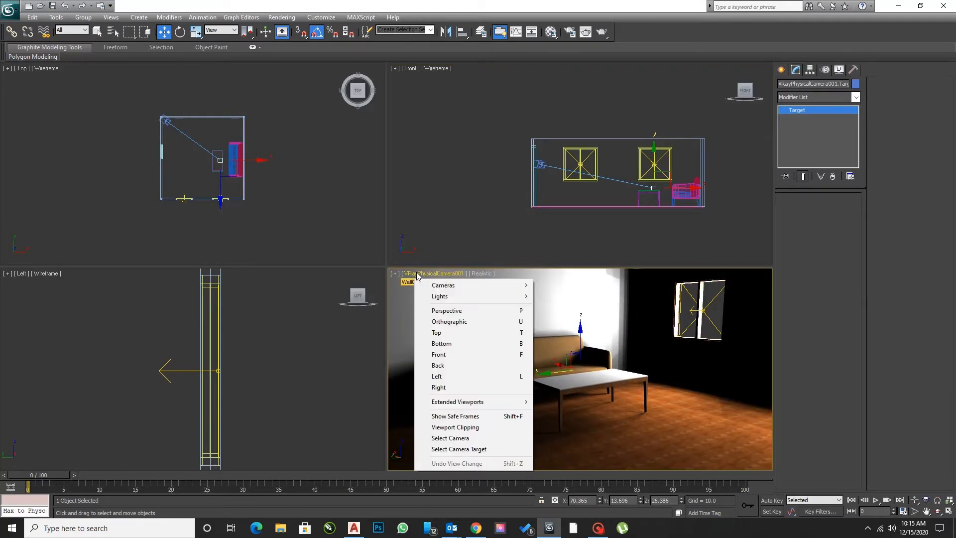
click(443, 236)
click(525, 279)
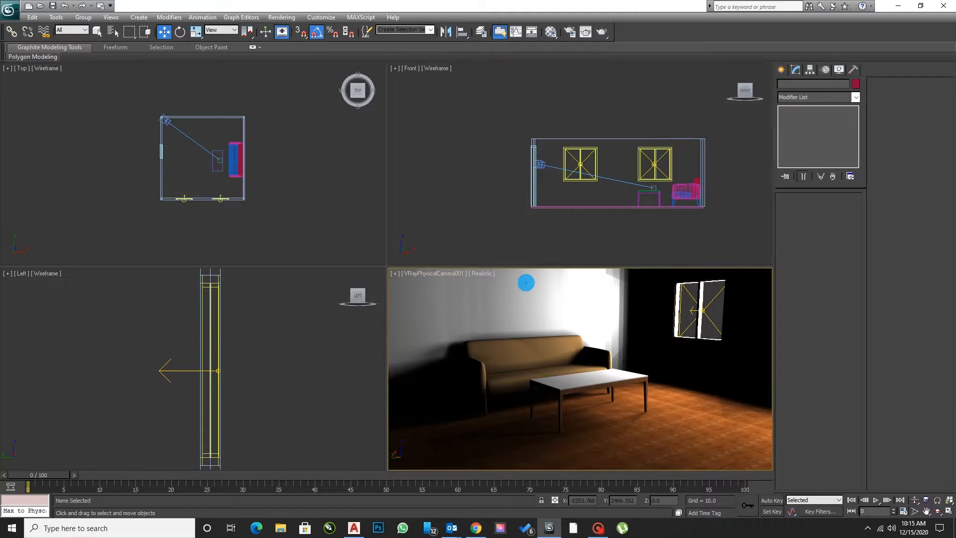
click(602, 31)
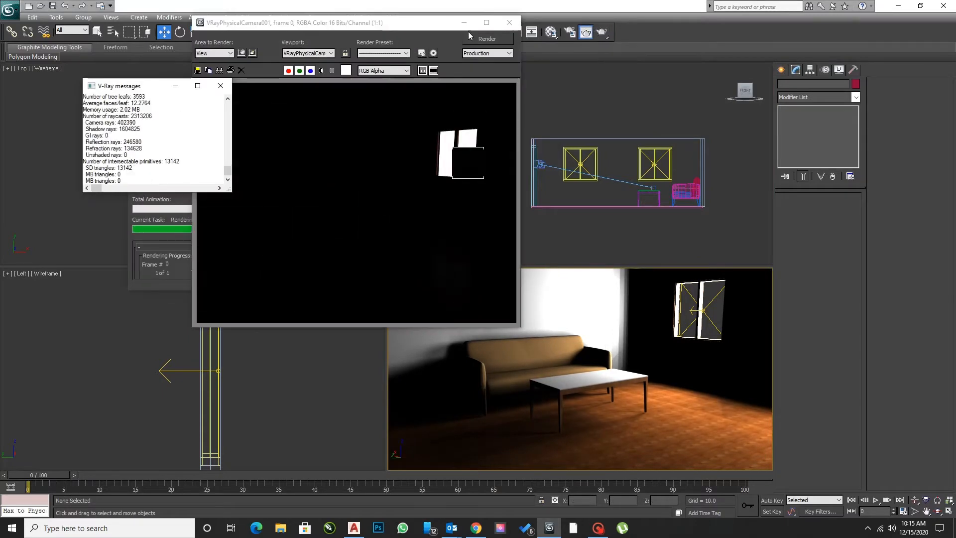
click(509, 22)
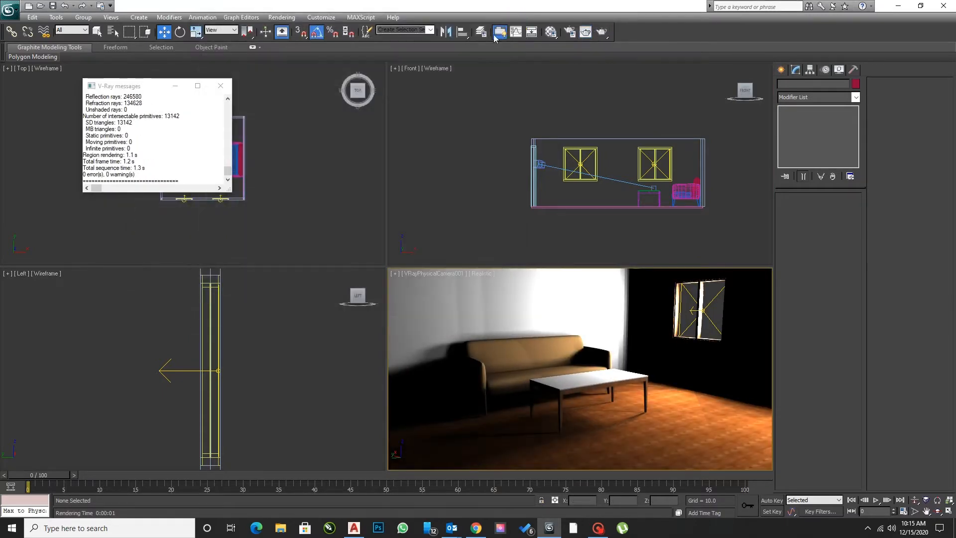
click(221, 89)
- Set the render output size to the HDTV (video) preset at 1280x720
click(164, 121)
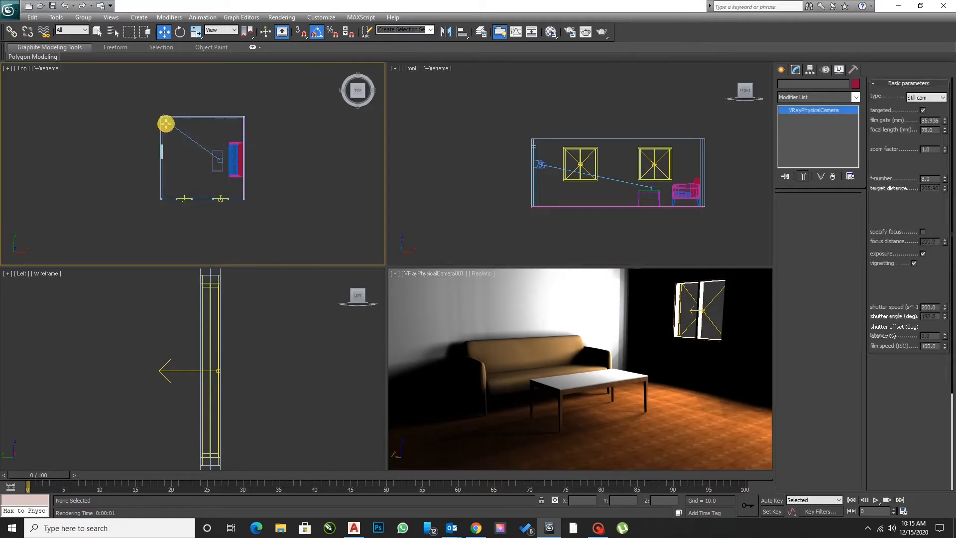
click(570, 32)
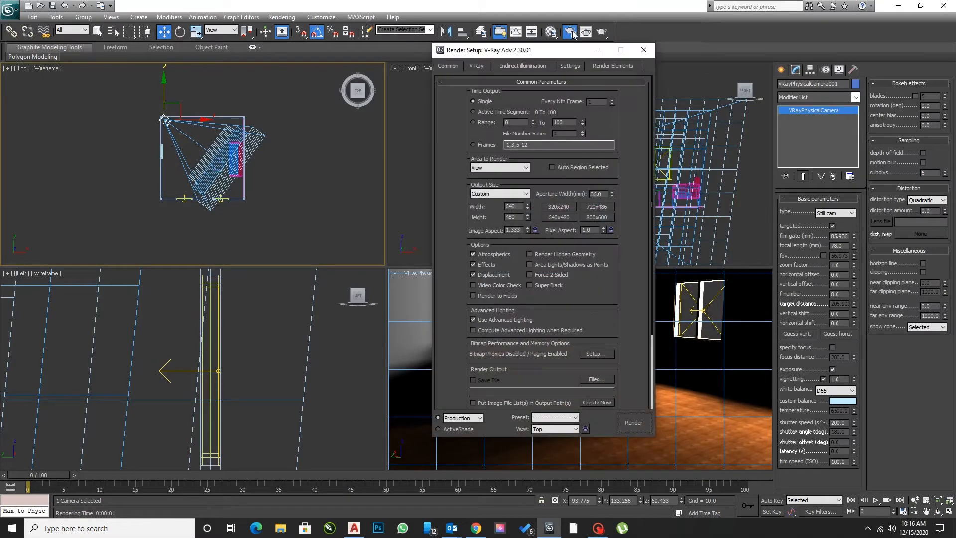
click(512, 193)
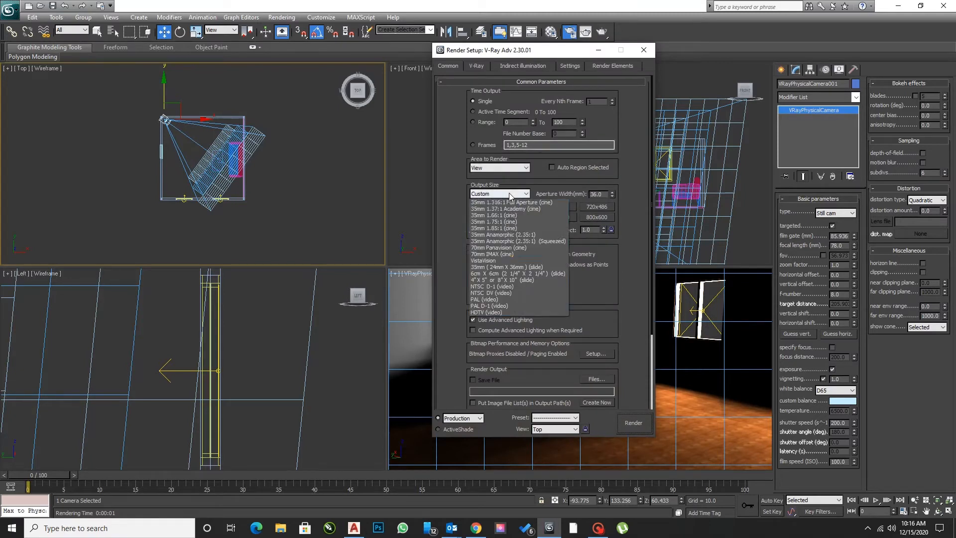
click(487, 306)
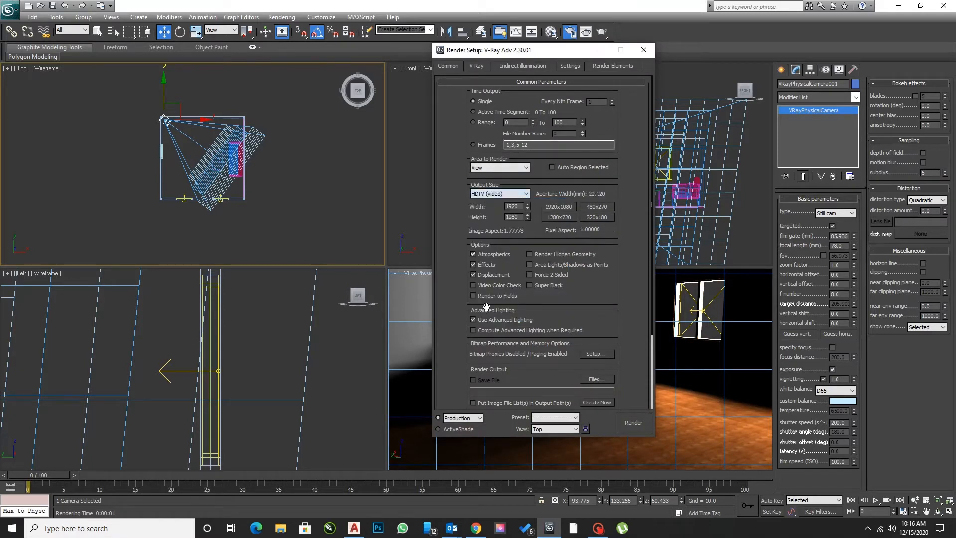
click(556, 217)
click(449, 82)
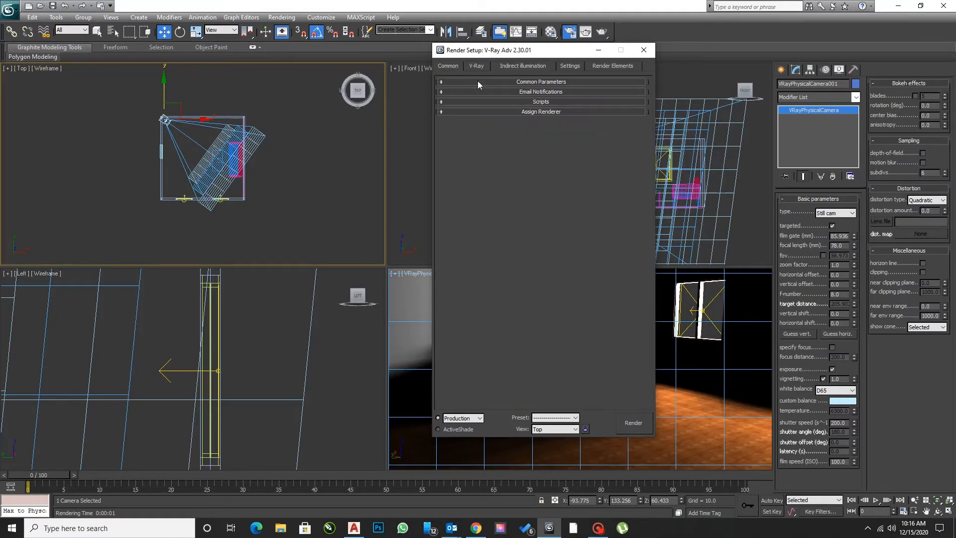
- Keep the Adaptive DMC image sampler and set the antialiasing filter to Catmull-Rom in the V-Ray render settings
click(476, 66)
click(471, 102)
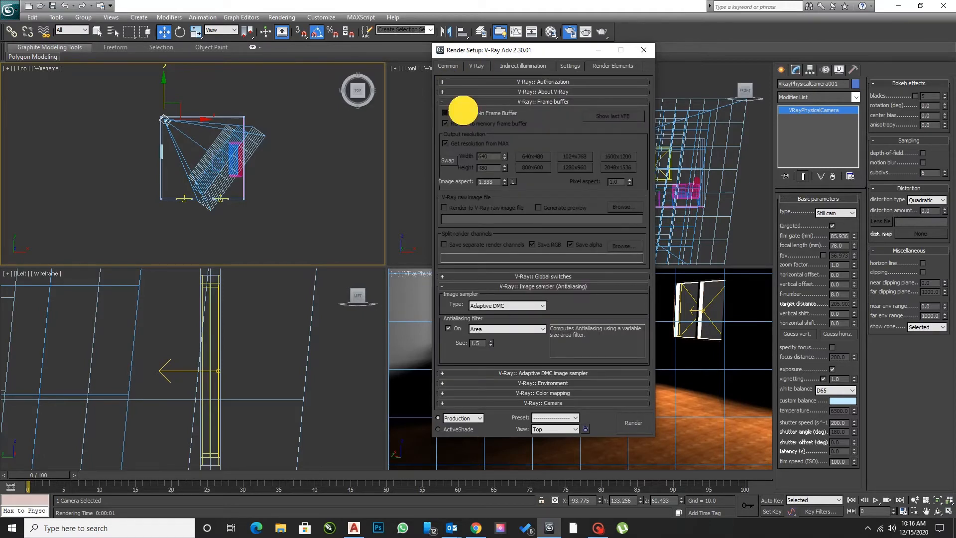
click(455, 102)
click(460, 111)
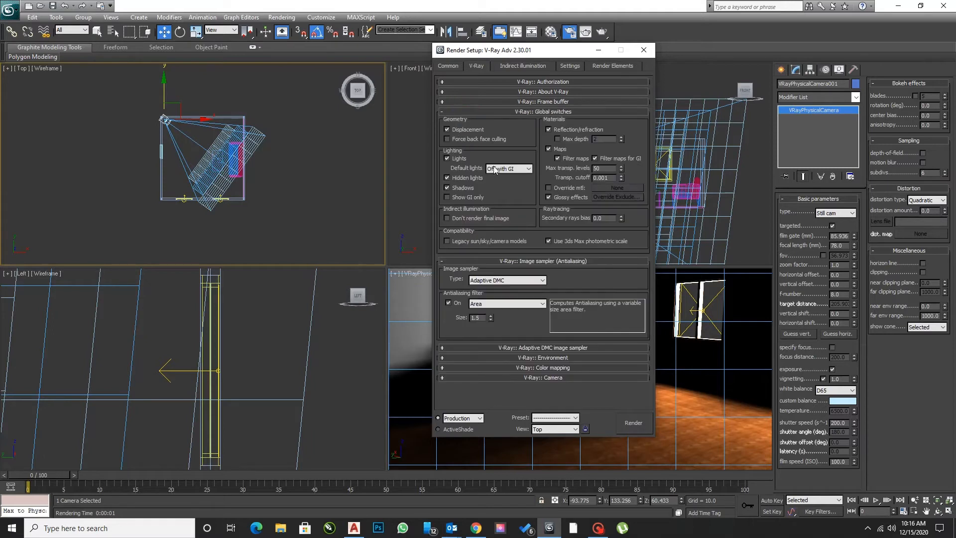
click(494, 171)
click(473, 112)
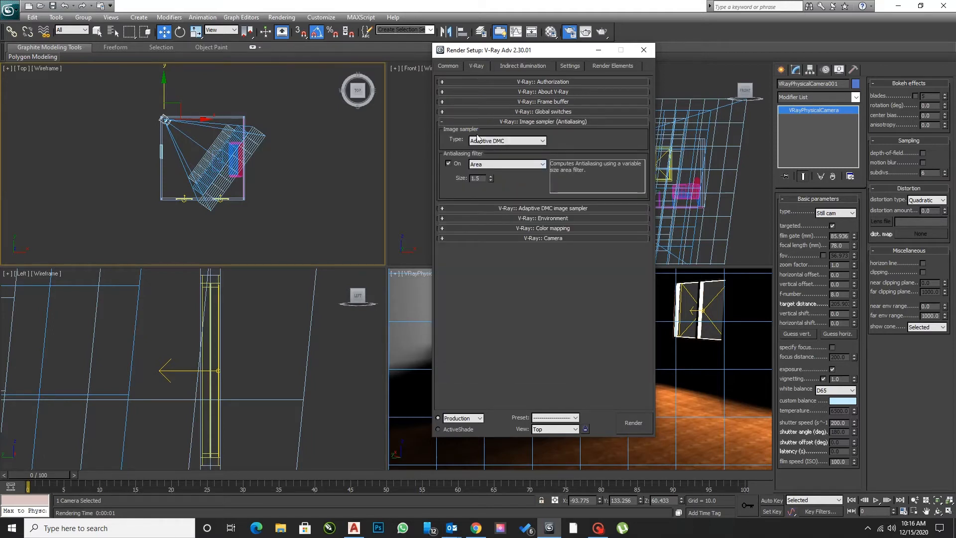
click(478, 140)
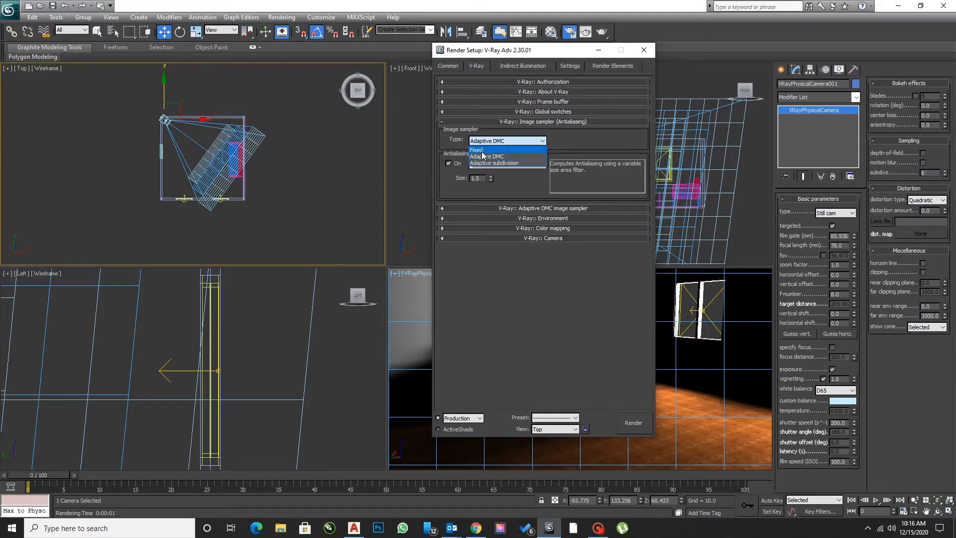
click(497, 142)
click(481, 164)
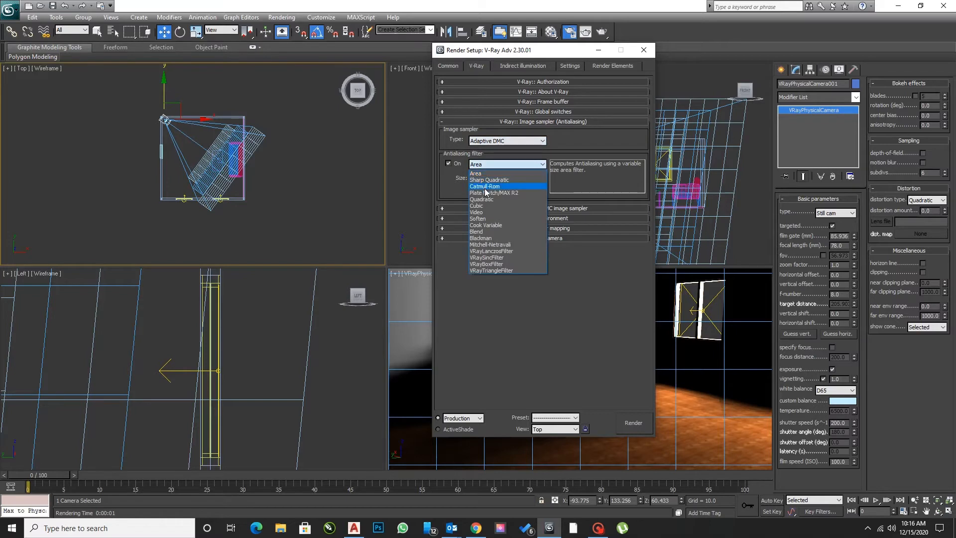
click(480, 180)
click(461, 121)
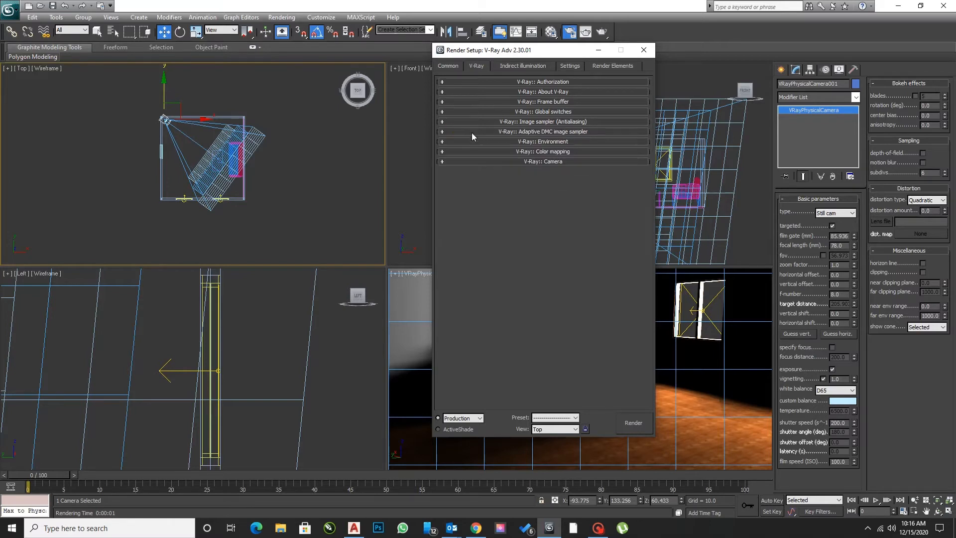
- Set the V-Ray color mapping type to Exponential with sub-pixel mapping and clamp output enabled
click(471, 132)
click(480, 131)
click(482, 141)
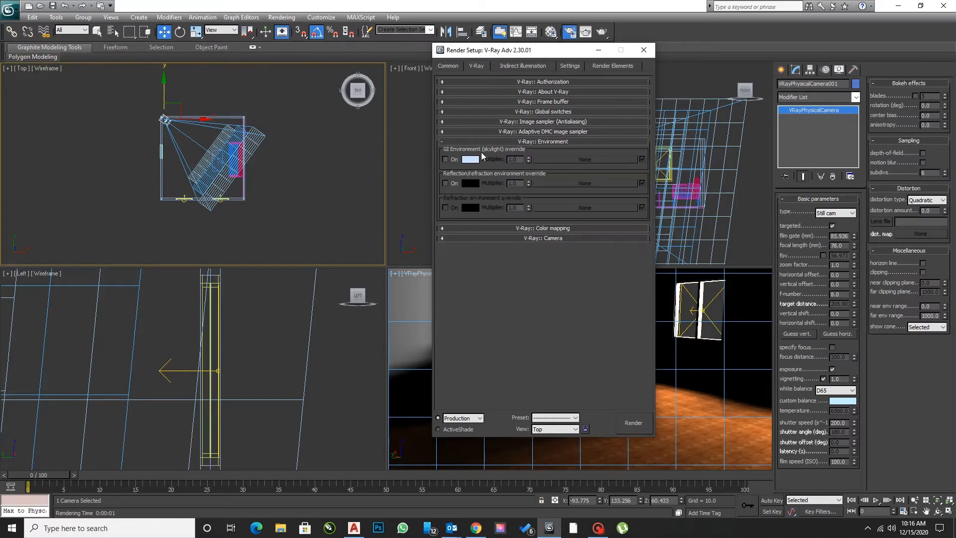
click(457, 142)
click(458, 151)
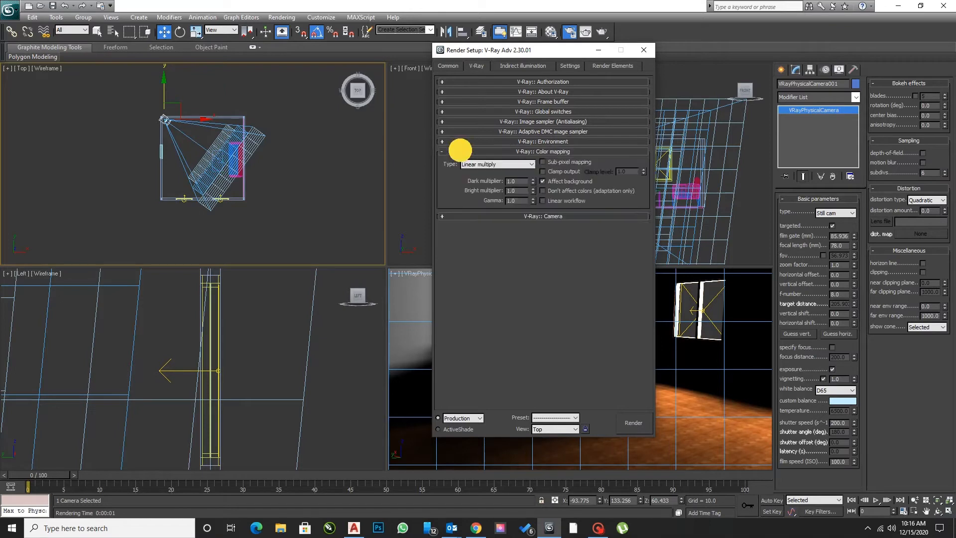
click(531, 164)
click(496, 171)
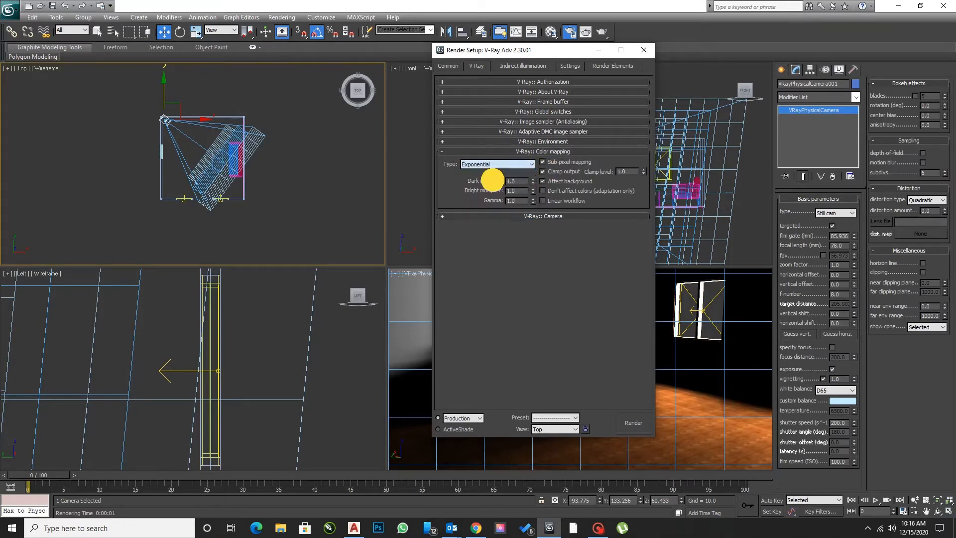
click(481, 151)
- Enable V-Ray indirect illumination and set the secondary bounces GI engine to Light cache
click(512, 69)
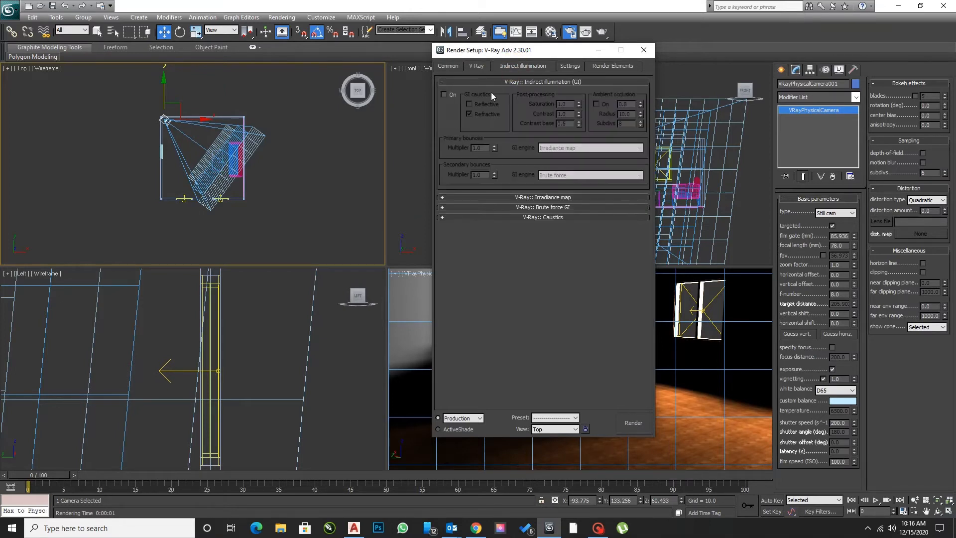
click(569, 176)
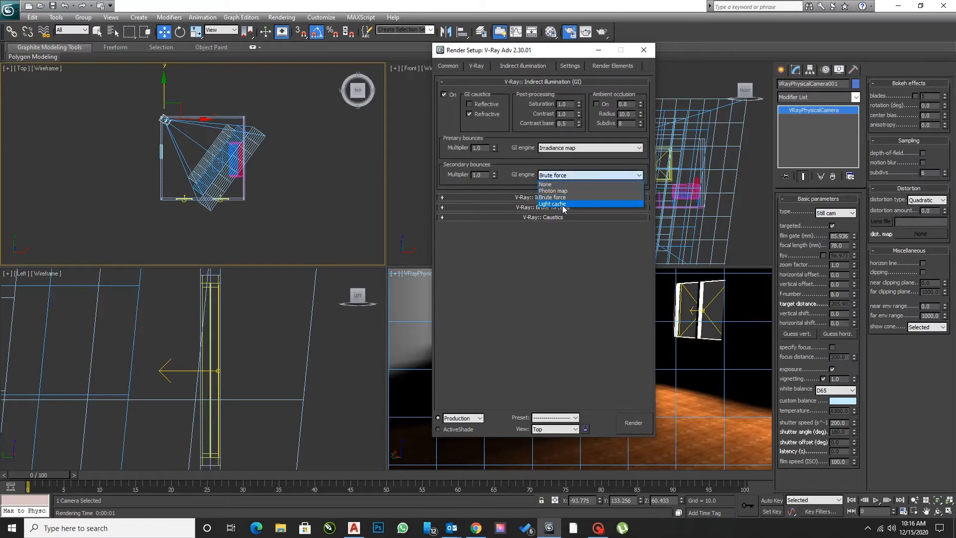
click(564, 202)
click(442, 82)
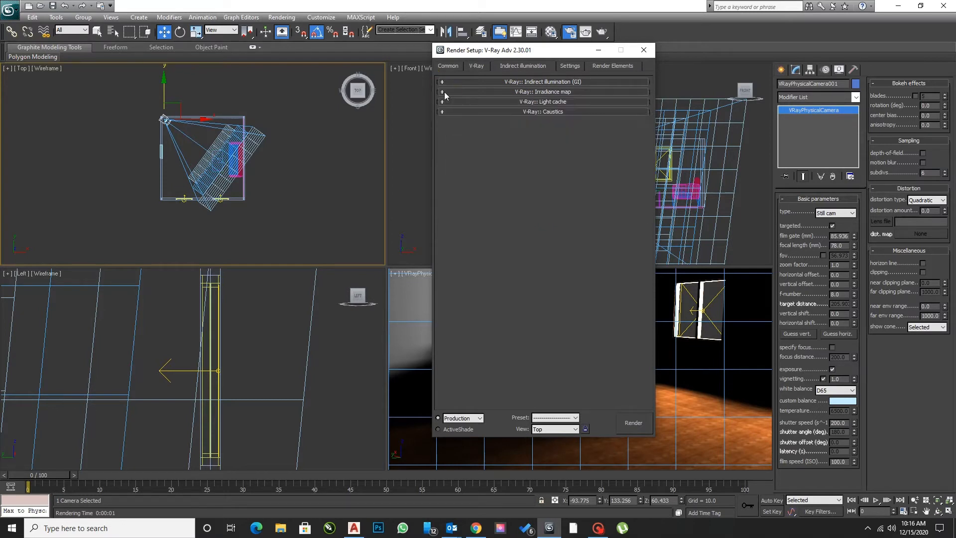
- Configure the irradiance map with the Medium preset, detail enhancement on, and sample lookup set to Overlapping (very good/fast)
click(444, 91)
click(557, 112)
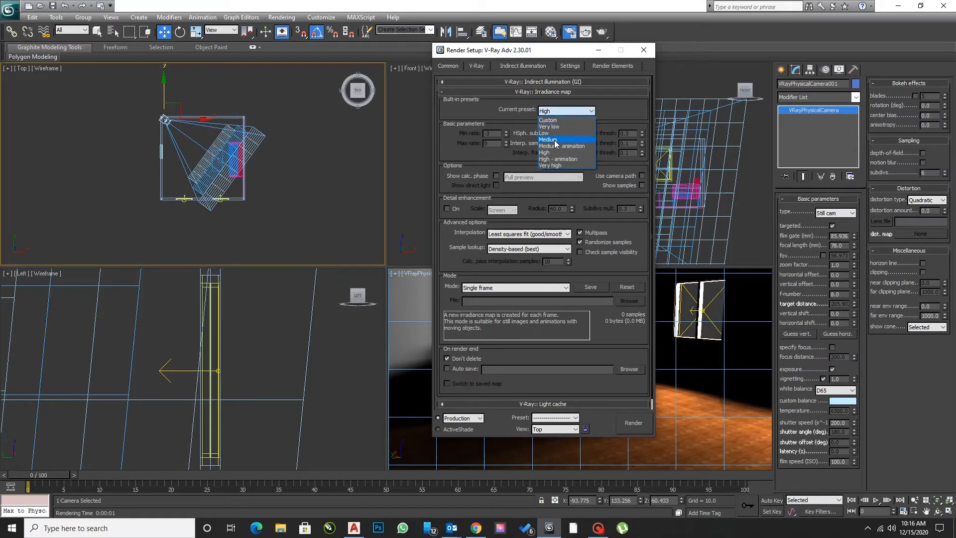
click(549, 139)
click(503, 248)
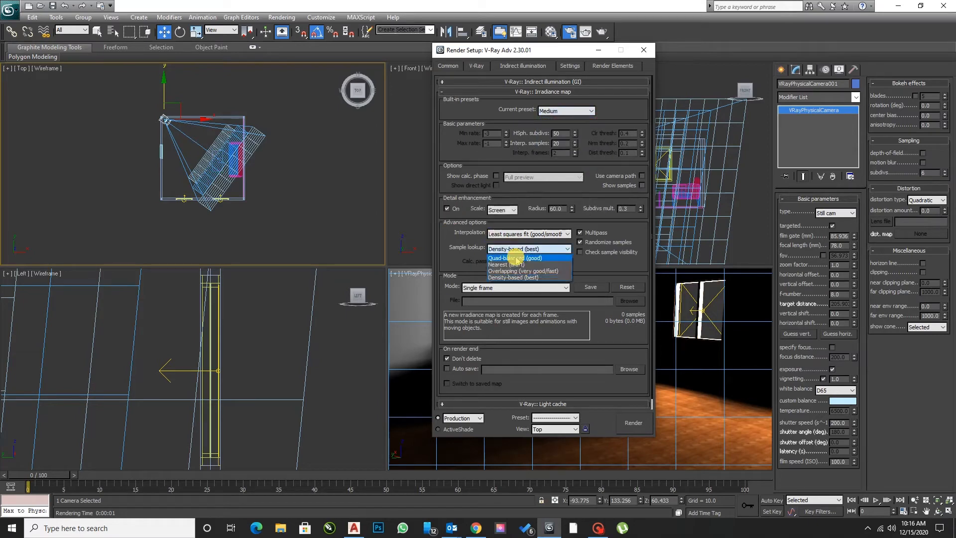
click(523, 270)
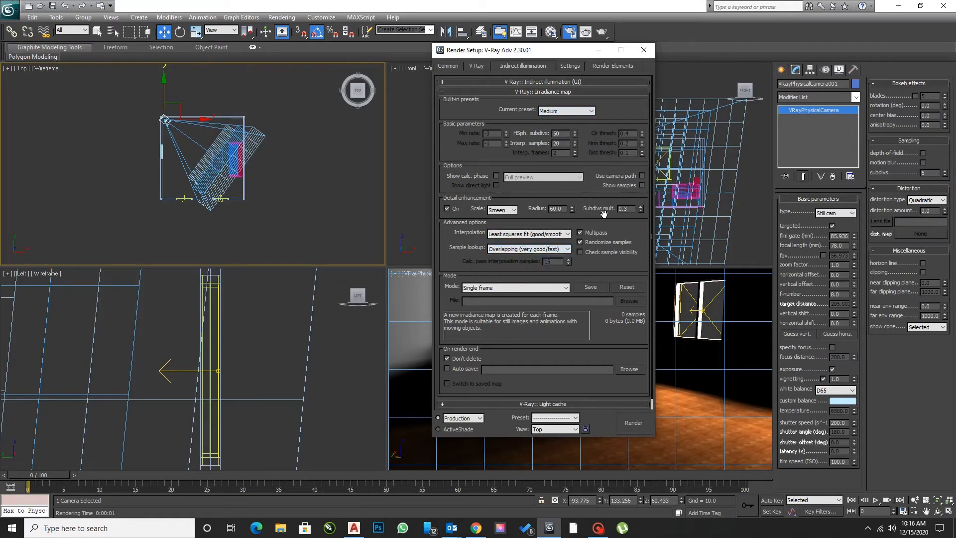
click(452, 93)
- Set the light cache sample size to 0.002 and enable show calc. phase, pre-filter, light cache for glossy rays, and retrace threshold
click(451, 100)
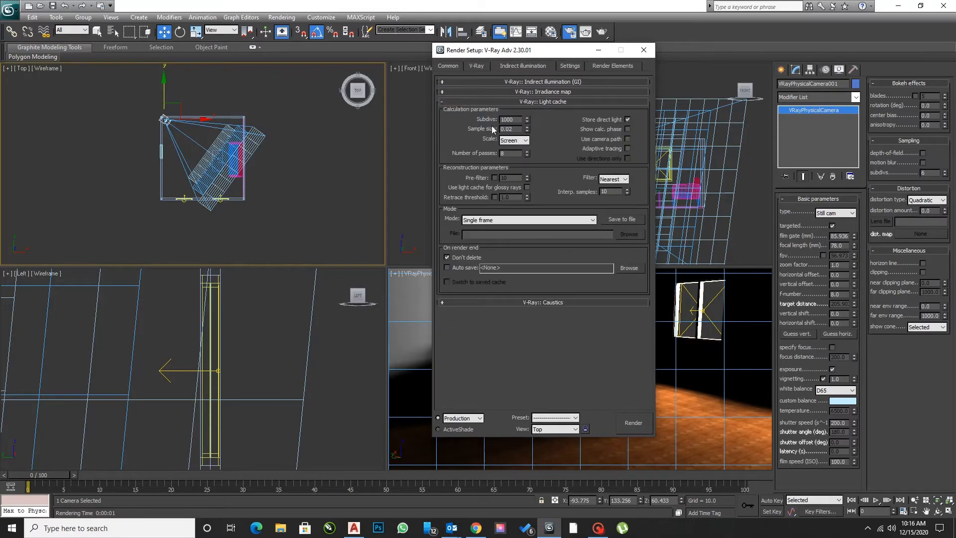
text(0)
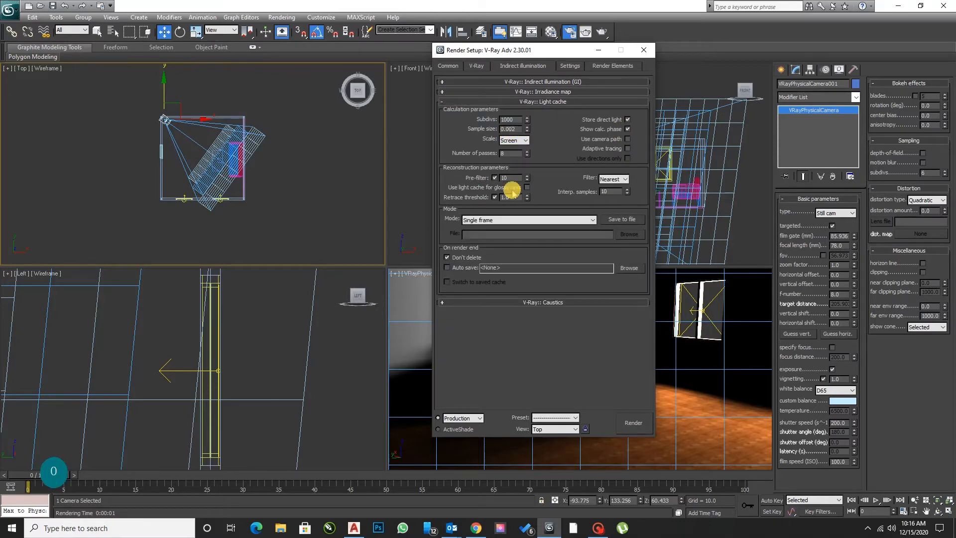
click(513, 191)
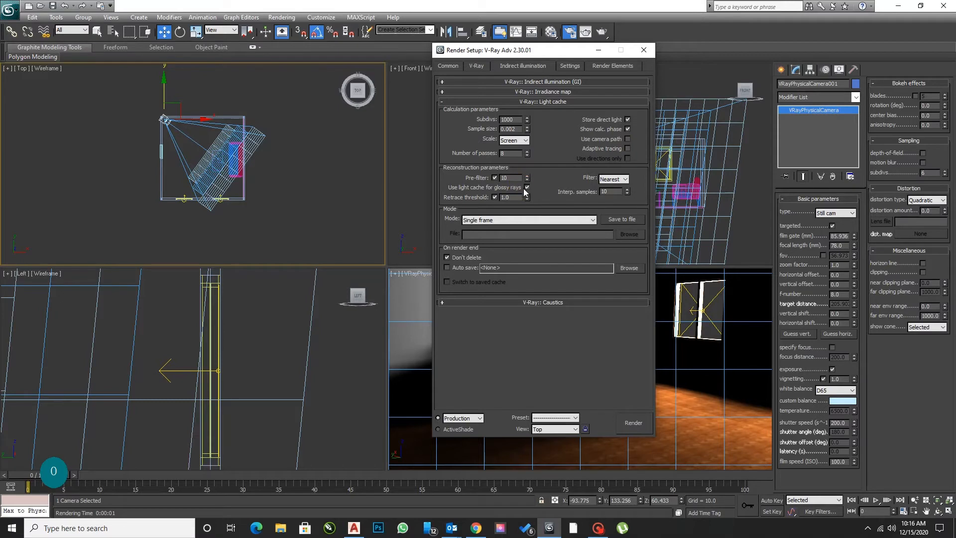
click(443, 103)
- Set the DMC sampler's noise threshold to 0.001 and open the default displacement settings
click(446, 111)
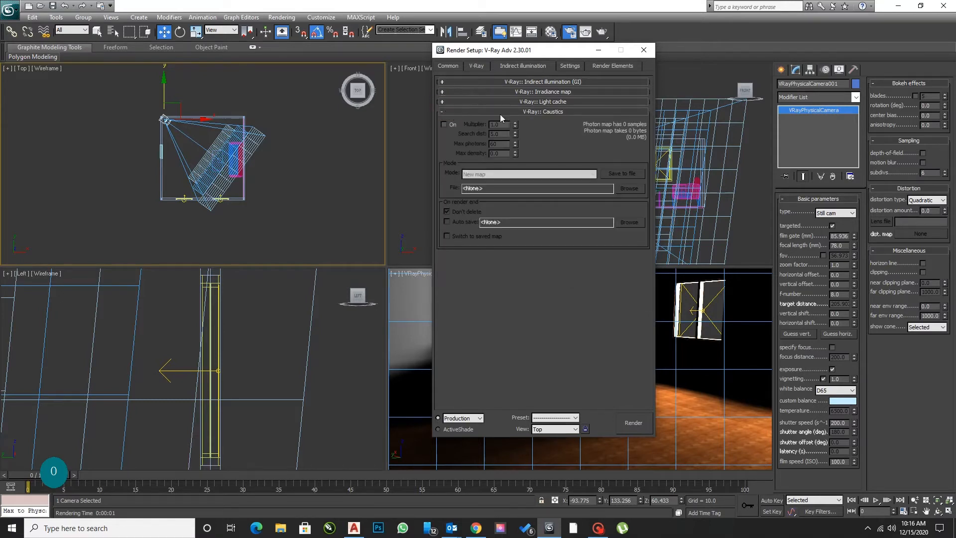
click(442, 112)
click(571, 68)
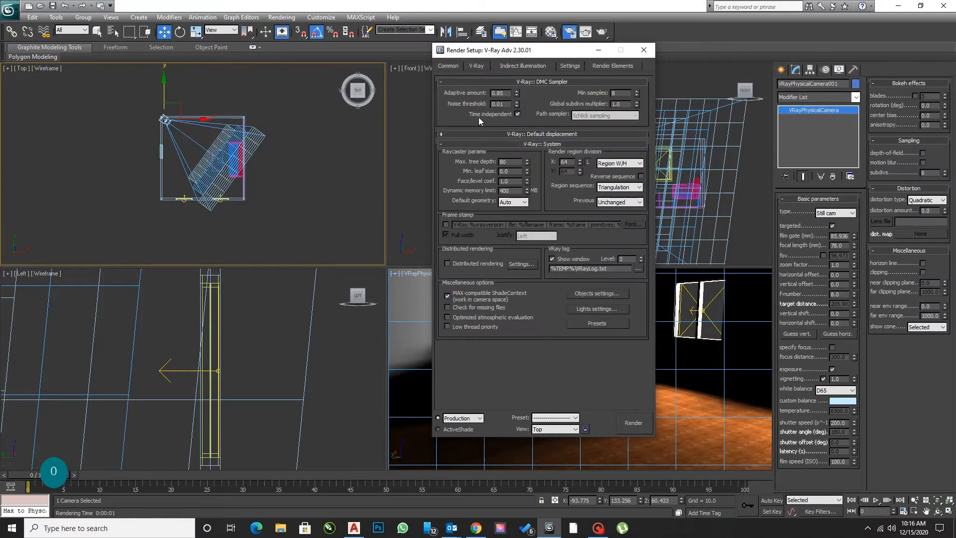
text(0)
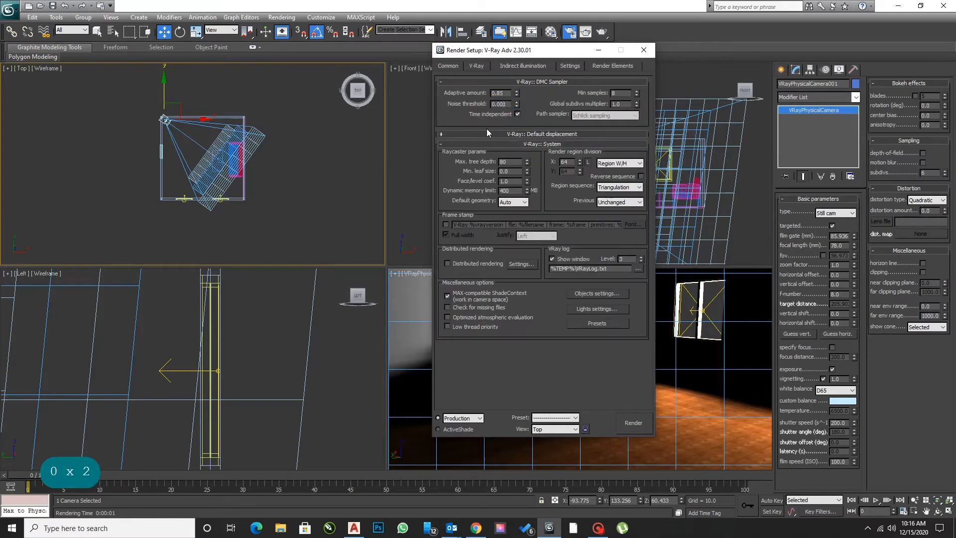
click(457, 135)
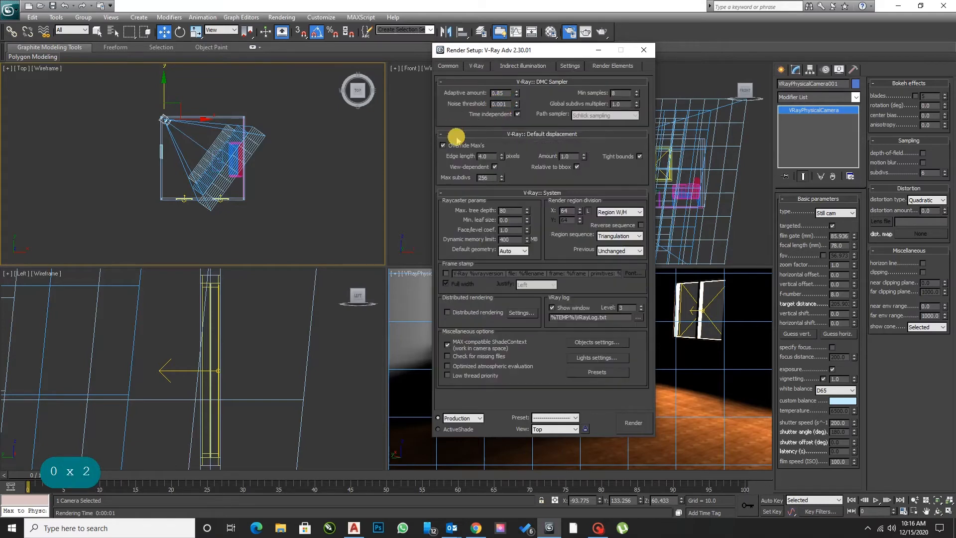
- Set the V-Ray system's dynamic memory limit to 7000 MB, enable low thread priority, and close the render setup
click(486, 134)
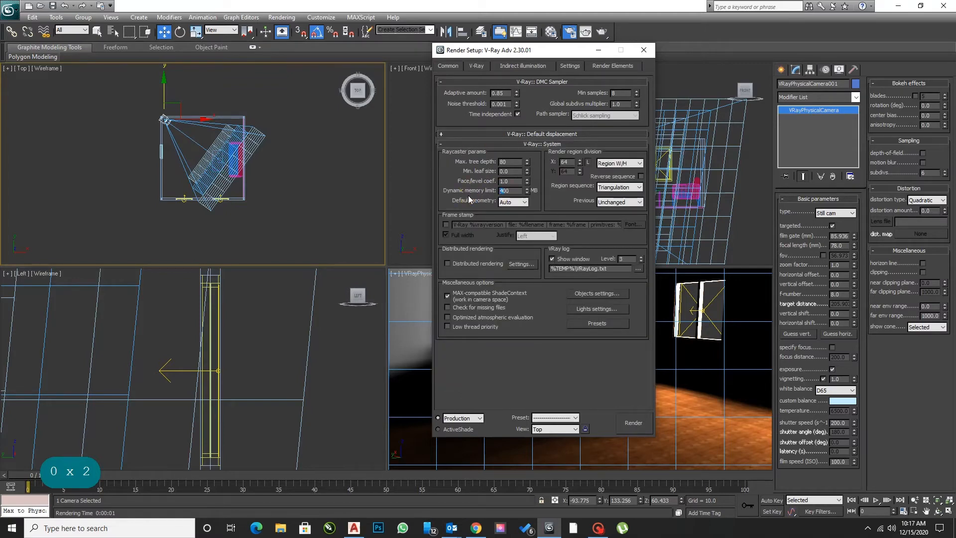
text(70)
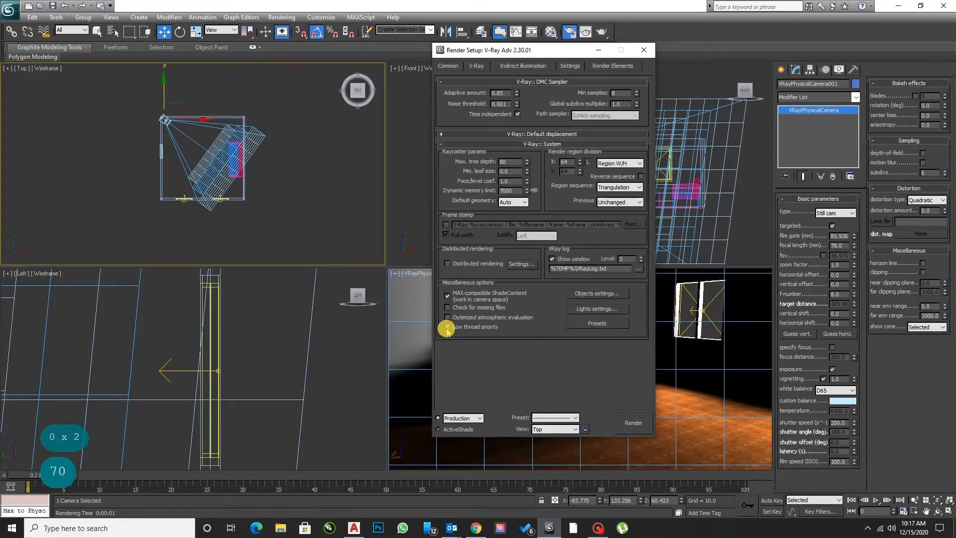
click(441, 81)
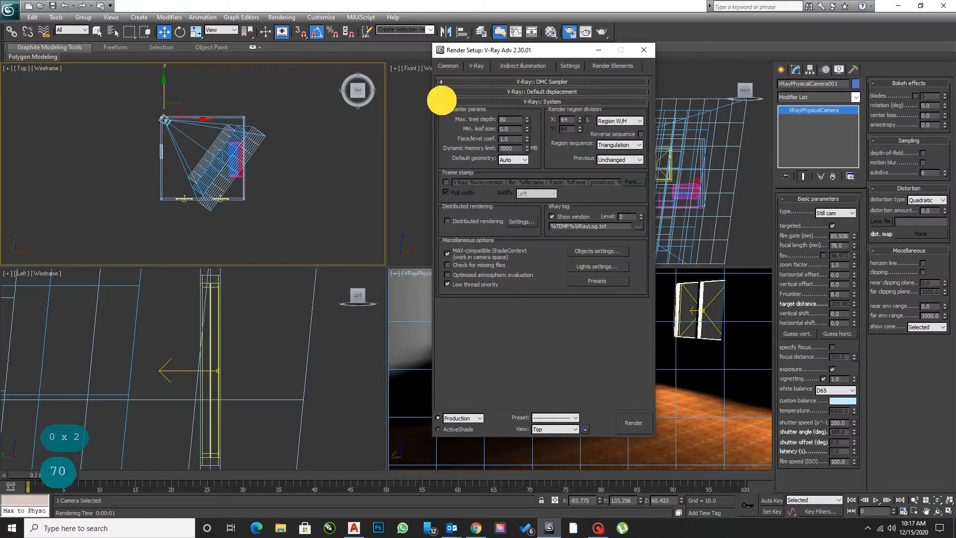
click(441, 102)
click(642, 52)
- Show safe frames in the VRayPhysicalCamera001 view
right_click(606, 270)
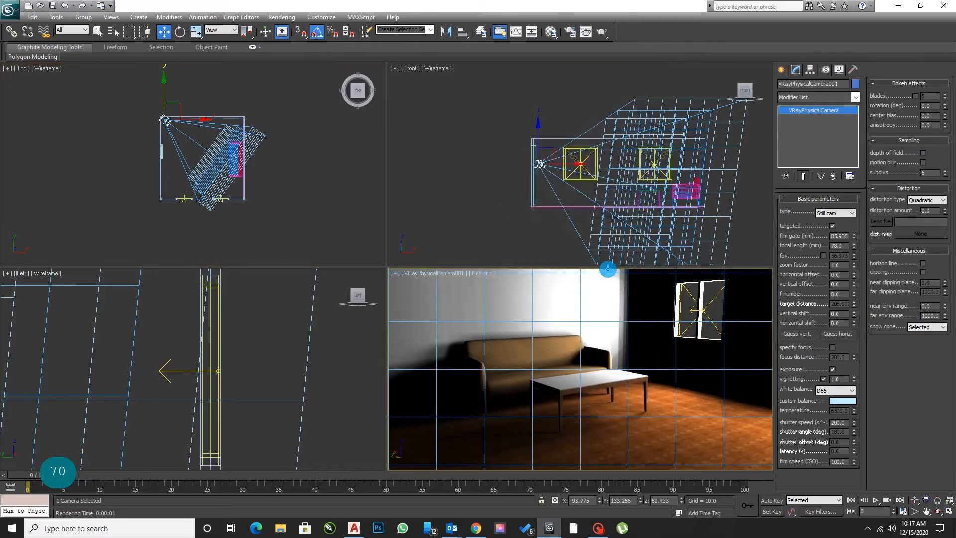
click(418, 275)
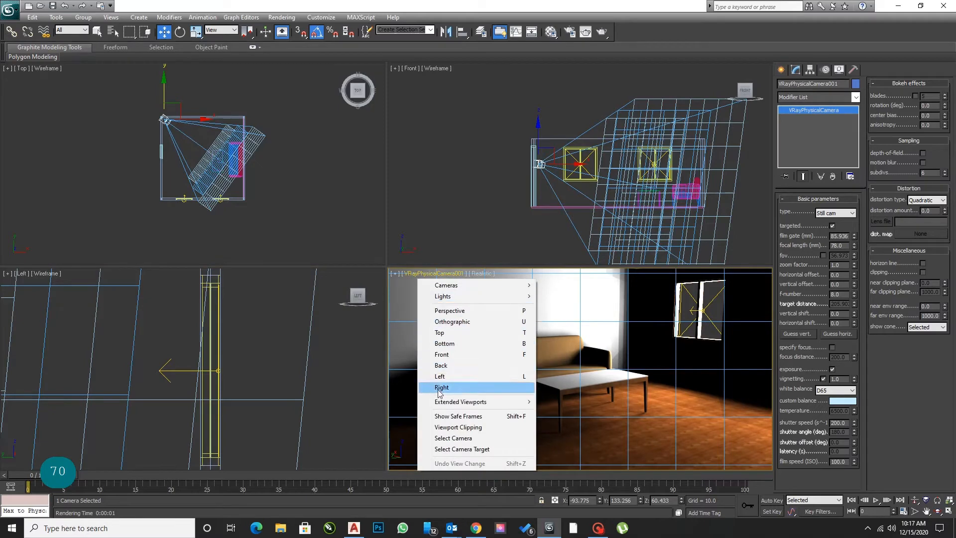
click(448, 411)
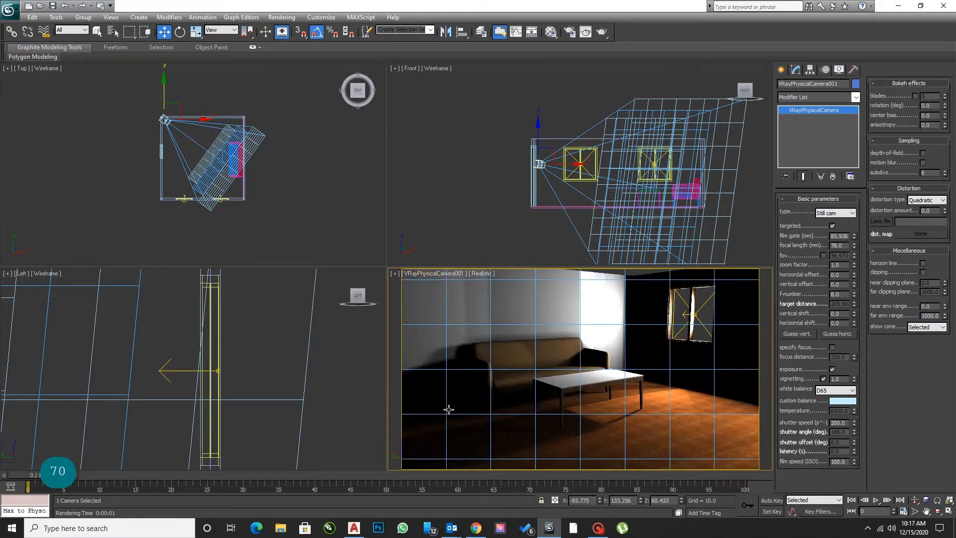
- Run a test render of the camera view, move the render windows apart to examine the brightness, and cancel the render
click(586, 32)
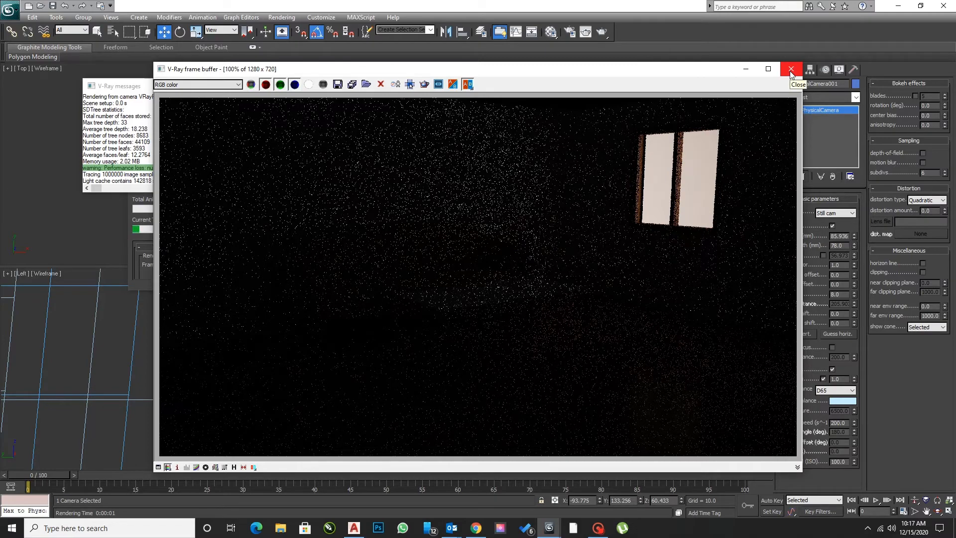
drag(656, 69, 764, 42)
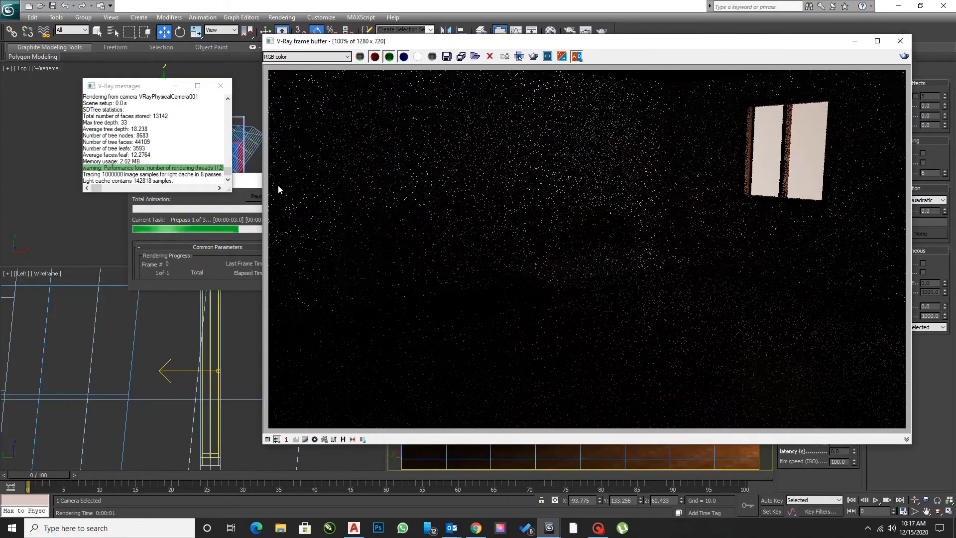
click(246, 185)
drag(245, 185, 200, 257)
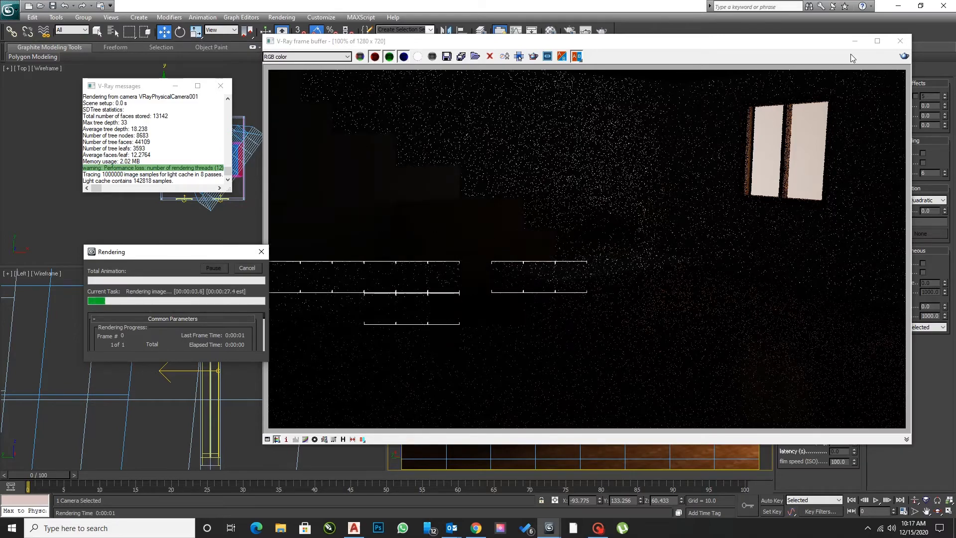
click(900, 41)
click(247, 267)
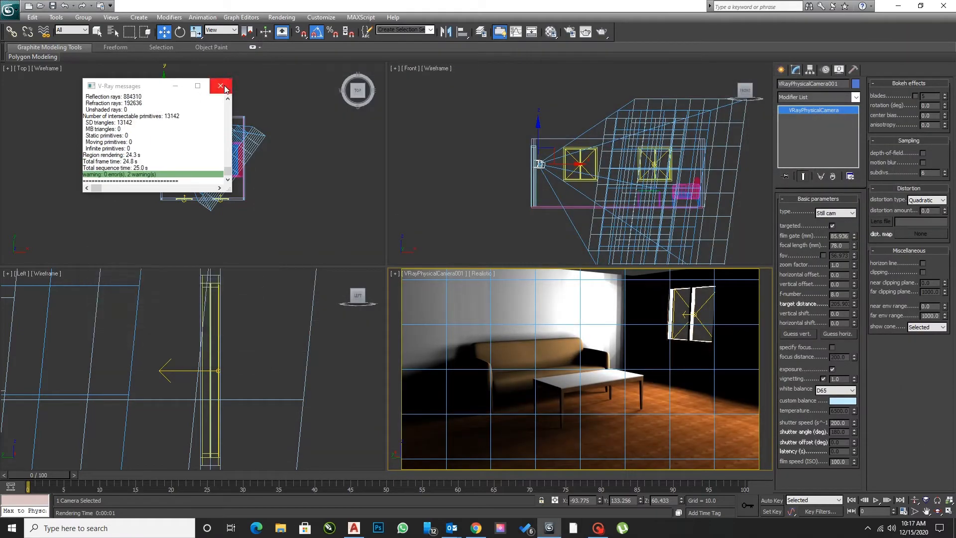
click(182, 122)
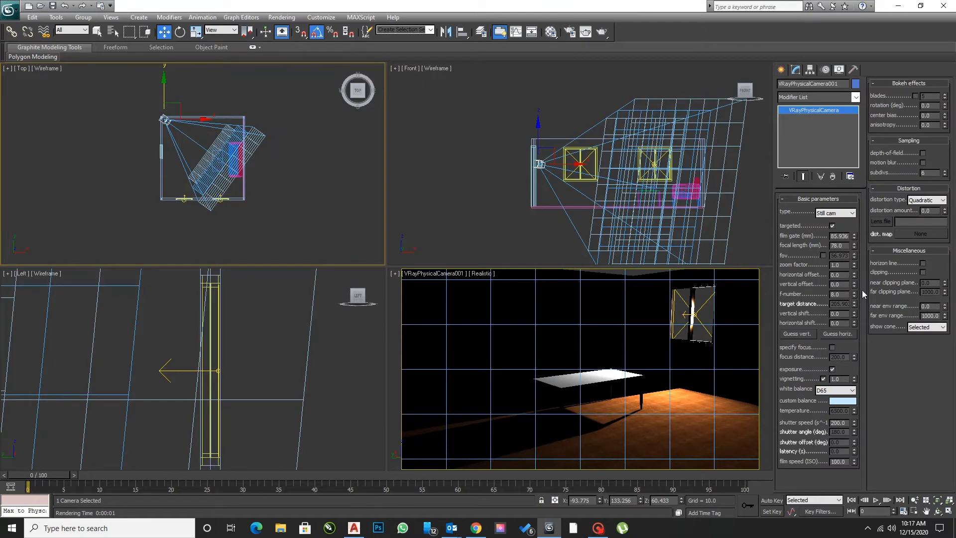
- Set the VRayPhysicalCamera's f-number to 4 and return to the camera view
double_click(838, 294)
text(4)
key(Return)
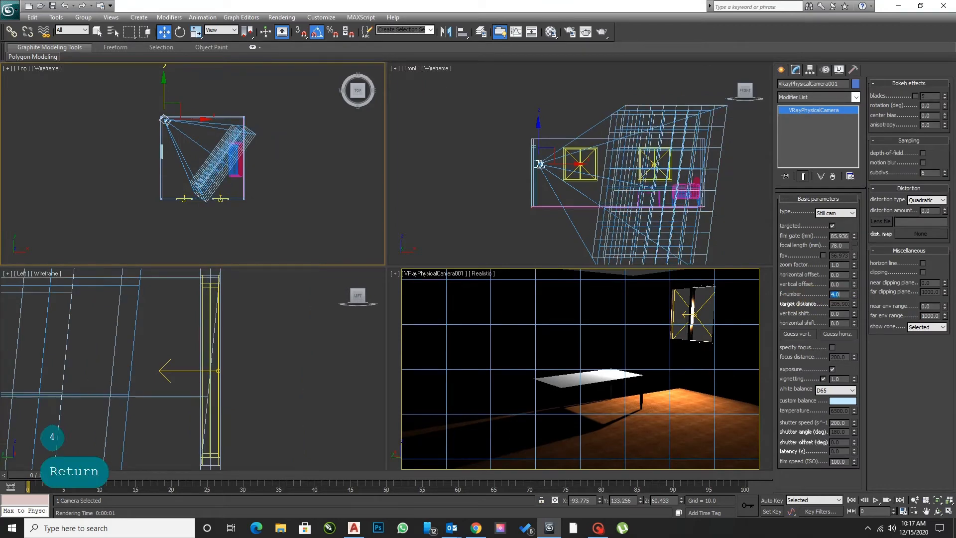
click(684, 368)
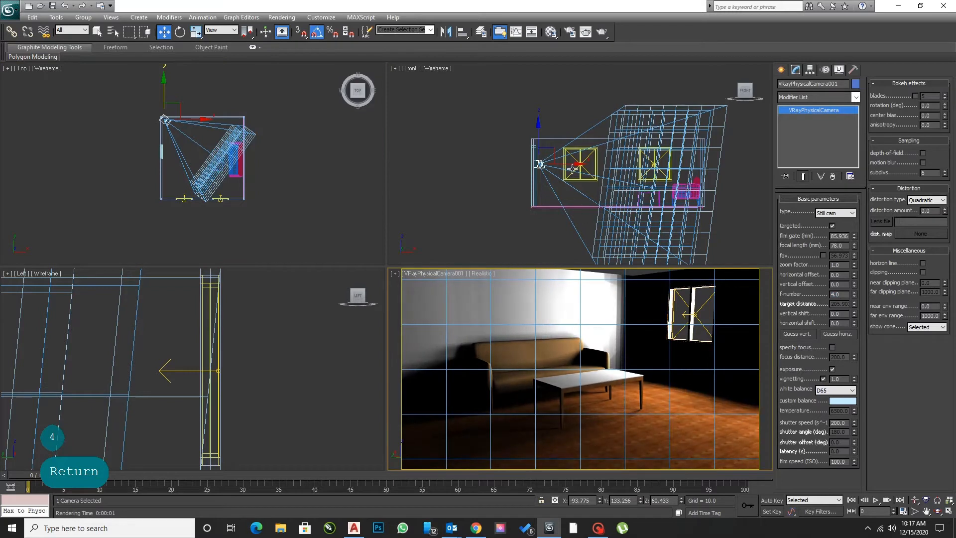
- Set the window VRayLight's multiplier to 100, make it invisible, and turn off its effect on reflections
click(596, 159)
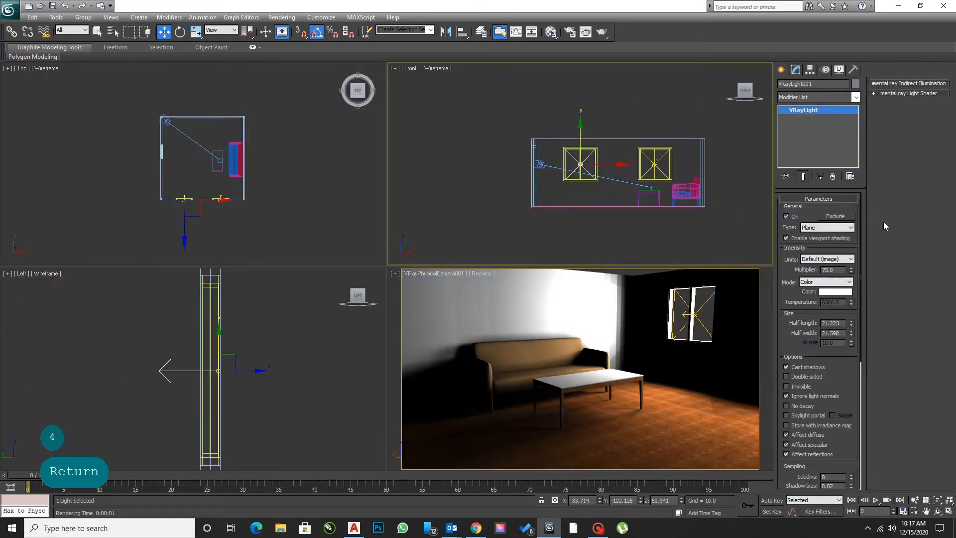
double_click(830, 270)
text(100)
key(Return)
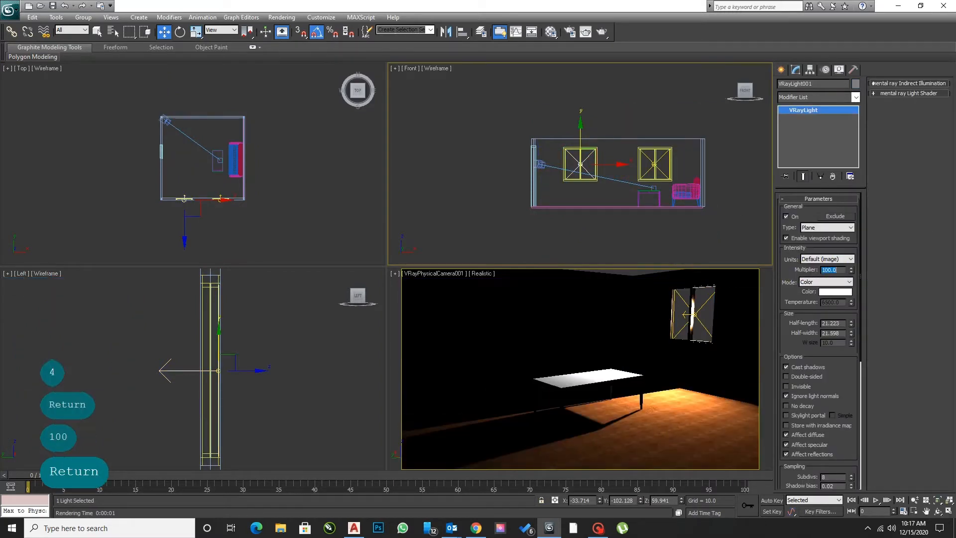
click(794, 453)
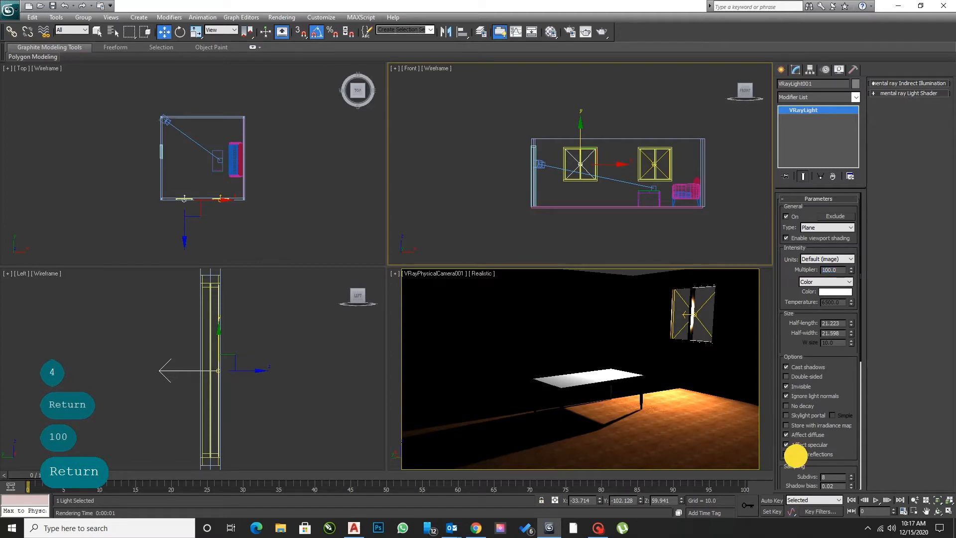
click(534, 239)
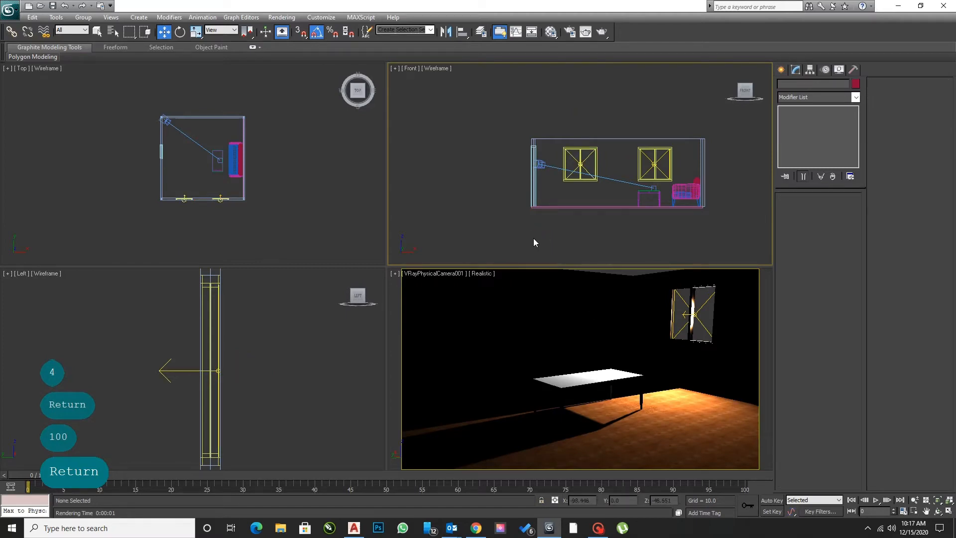
- Test render the camera view again to check the brighter lighting, and cancel the render
click(579, 331)
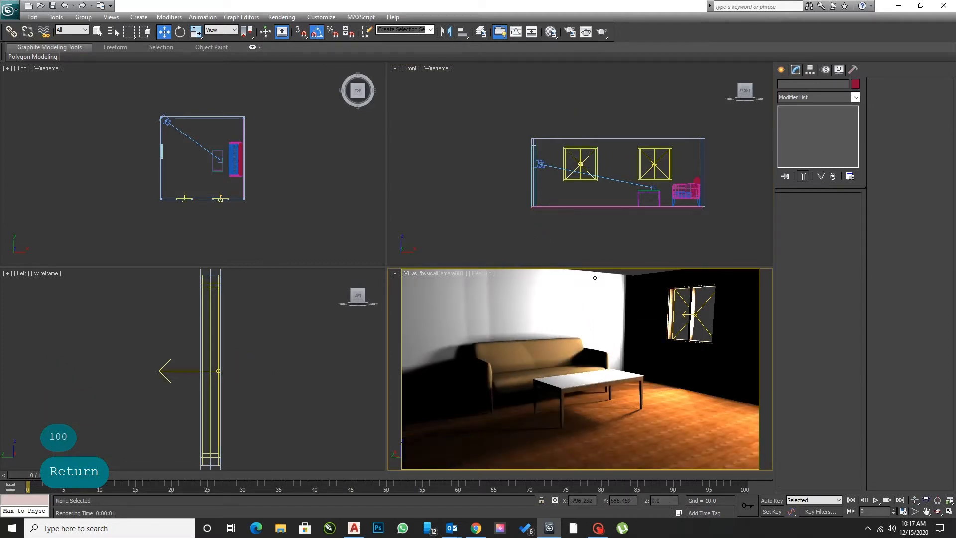
click(602, 31)
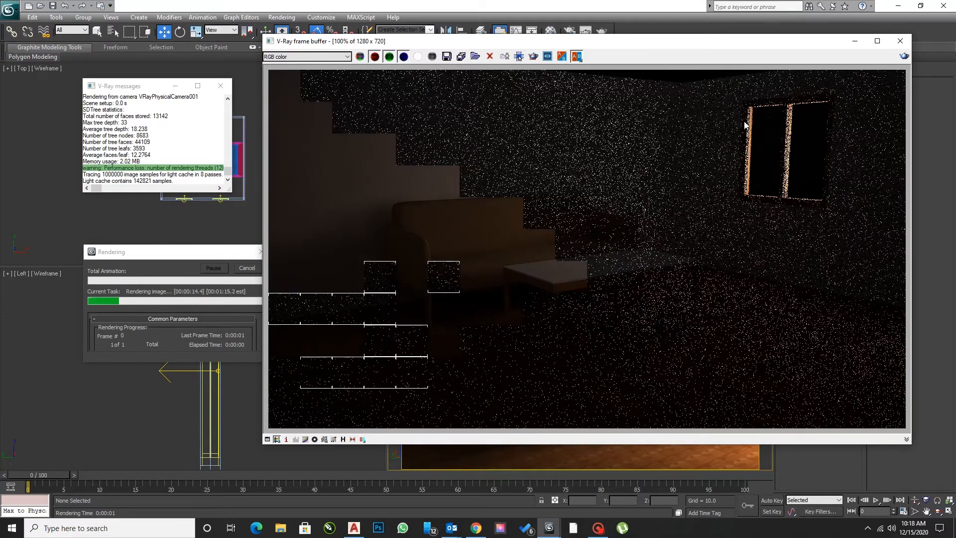
click(900, 41)
click(257, 269)
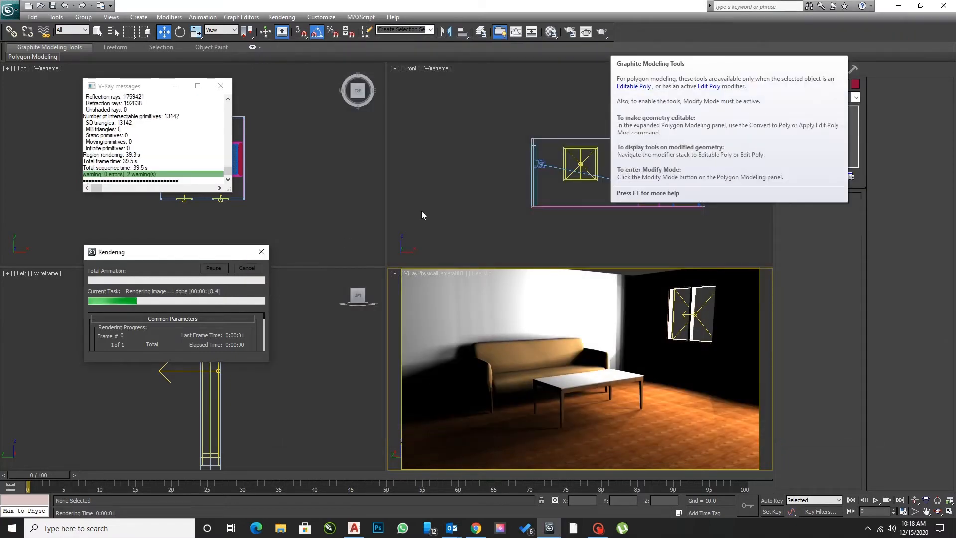
click(215, 90)
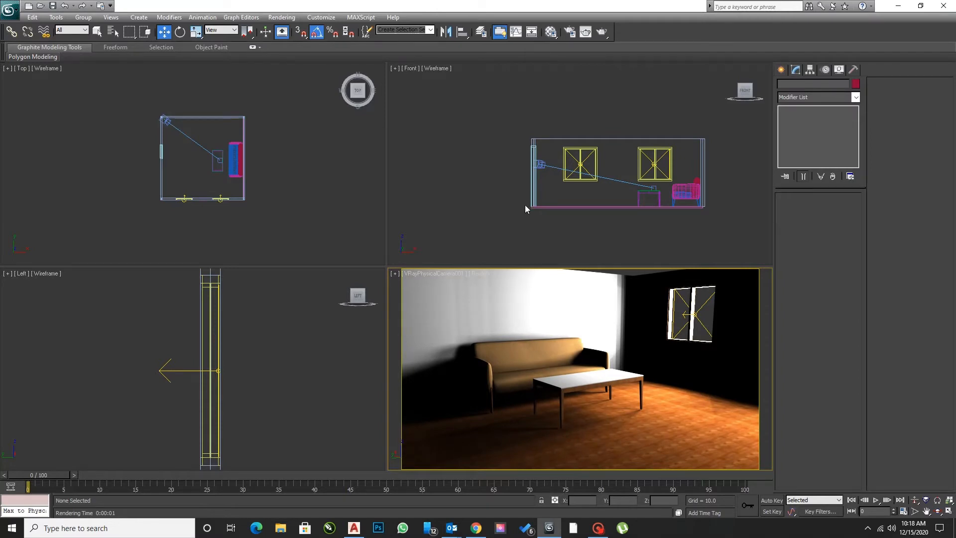
- Create a VRaySun outside the window wall aimed into the room, and add the VRaySky environment map
click(308, 189)
click(781, 70)
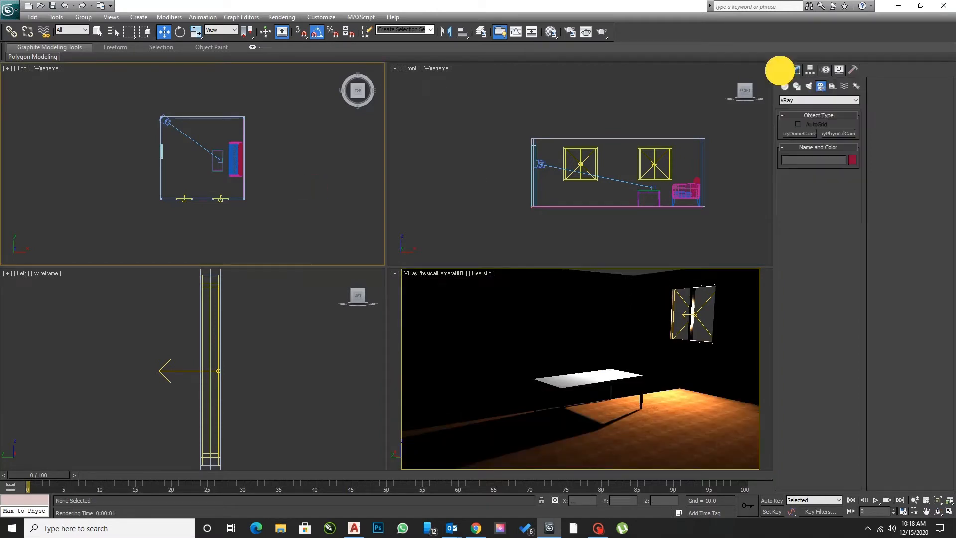
click(808, 86)
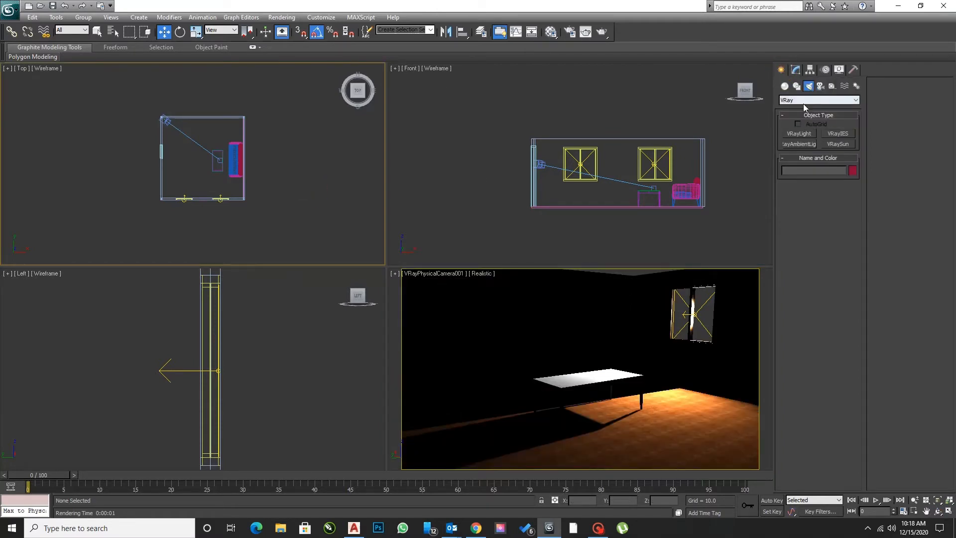
click(827, 144)
middle_drag(211, 215, 228, 162)
scroll(228, 163, down, 3)
drag(173, 235, 211, 135)
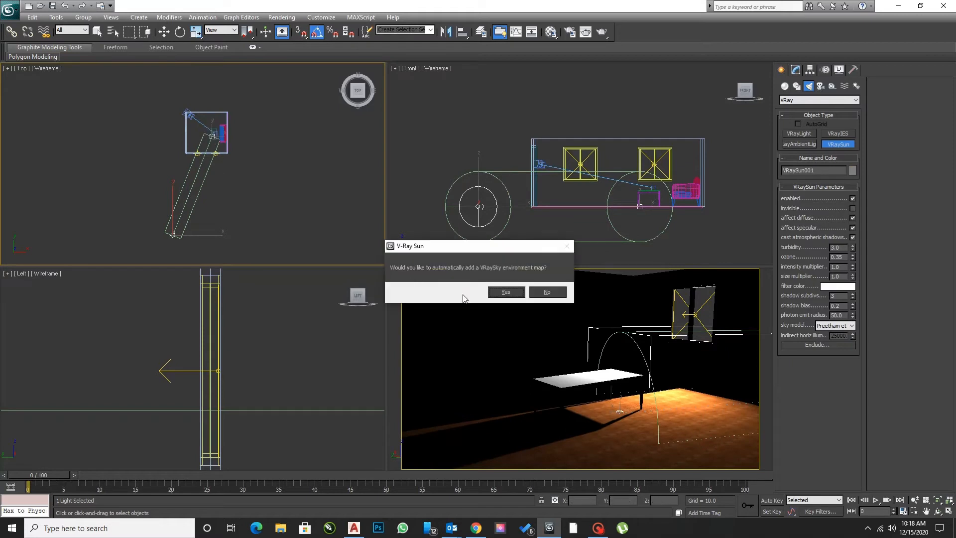
click(507, 292)
- Move the VRaySun high above the room to about Y -607, Z 957 so it shines steeply through the windows
right_click(492, 244)
key(w)
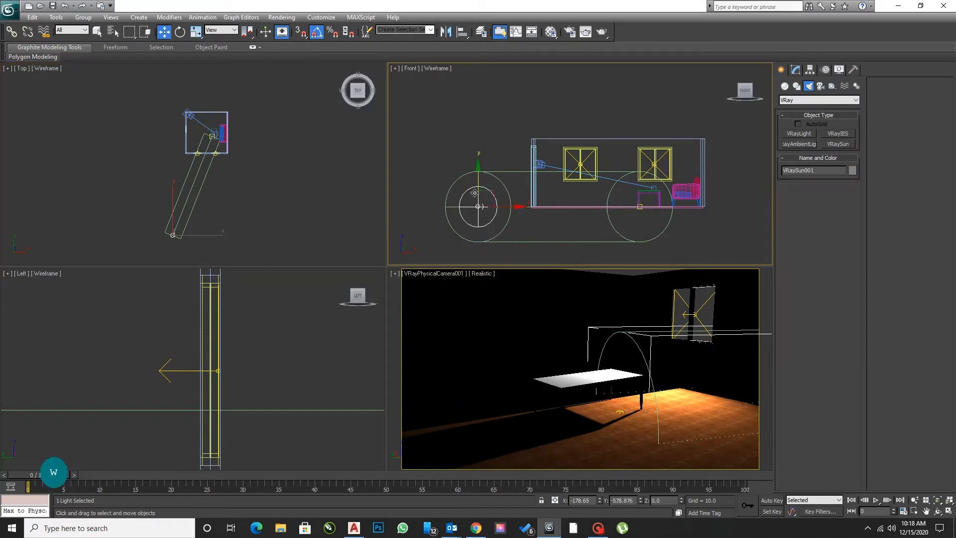
drag(476, 185, 531, 14)
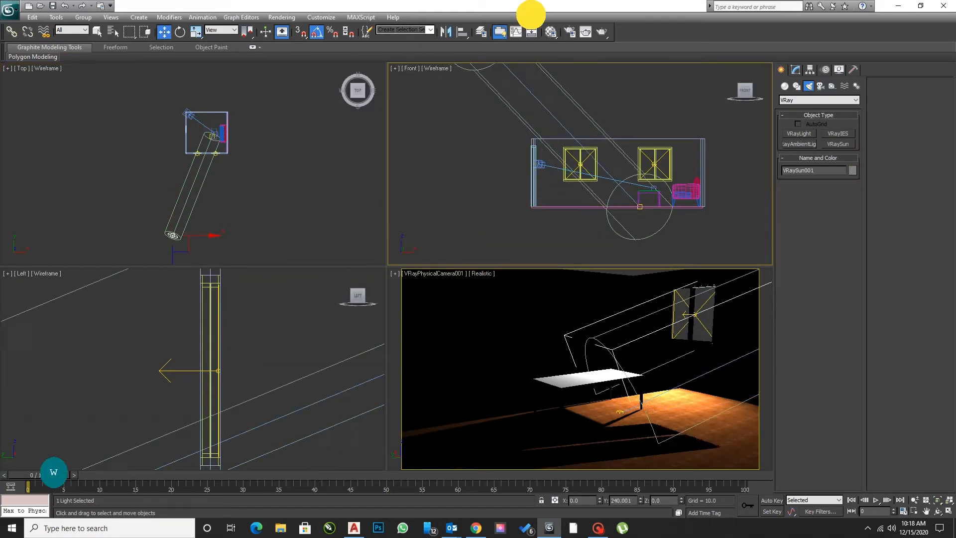
right_click(293, 204)
scroll(288, 326, down, 10)
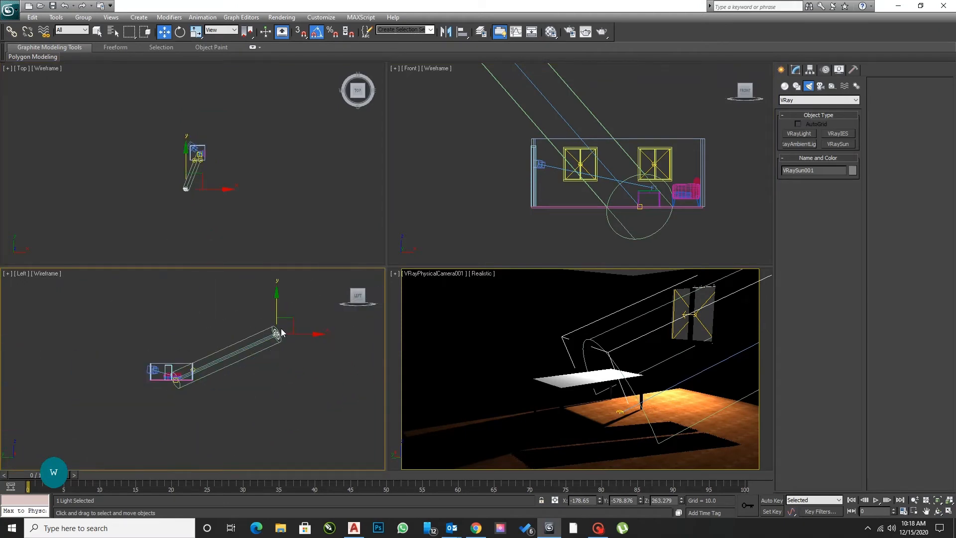
drag(281, 327, 237, 291)
scroll(572, 231, down, 6)
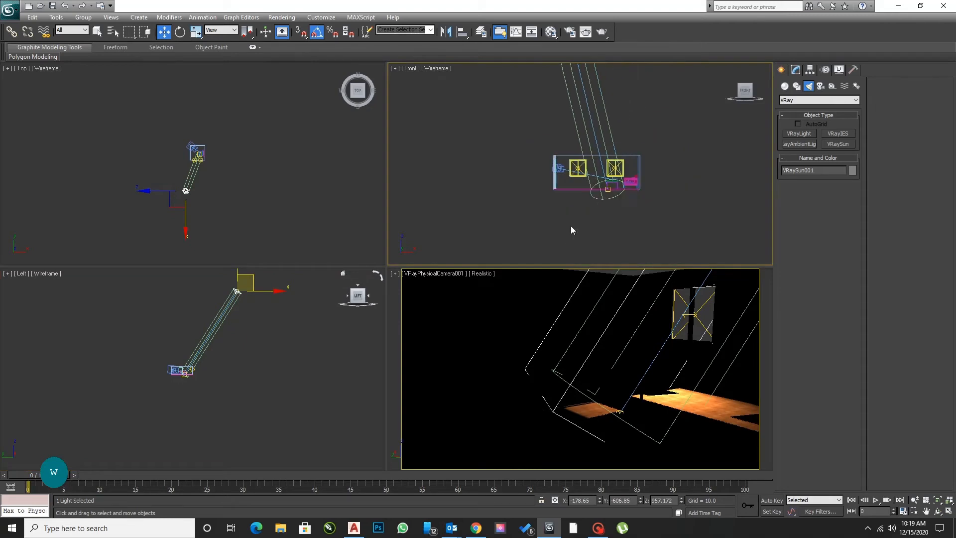
click(483, 191)
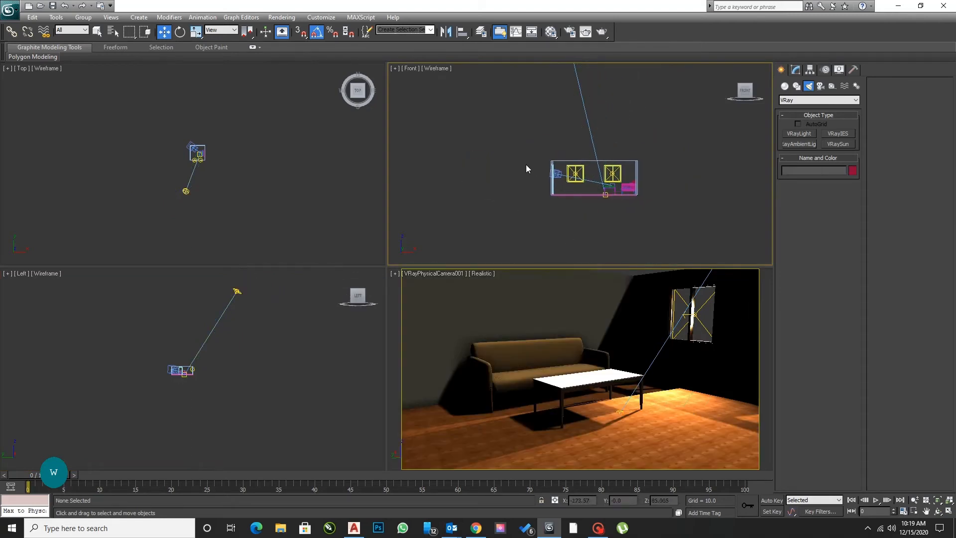
- Make the VRaySun invisible and set its shadow subdivs to 5 and size multiplier to 0.085
middle_drag(526, 164, 516, 207)
scroll(518, 149, down, 5)
middle_drag(519, 120, 521, 144)
click(541, 82)
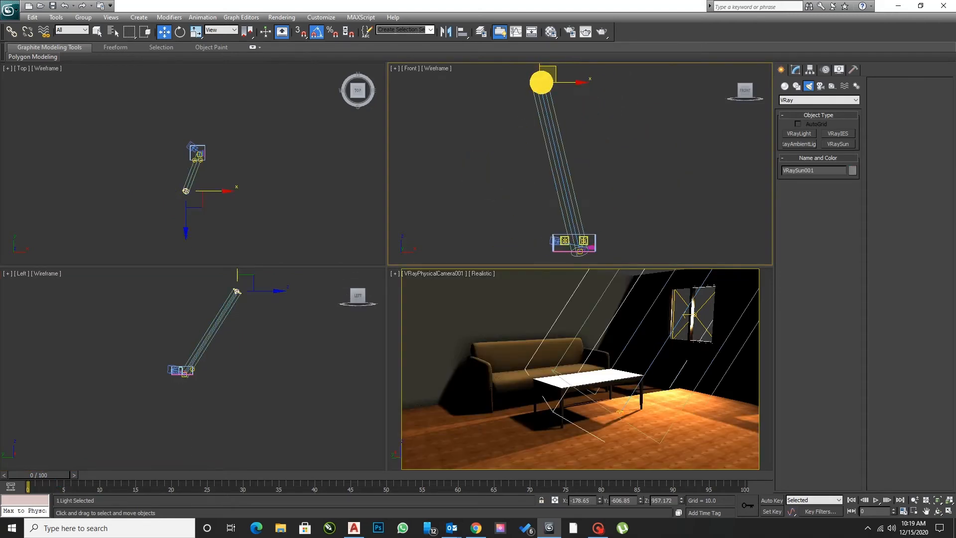
click(796, 71)
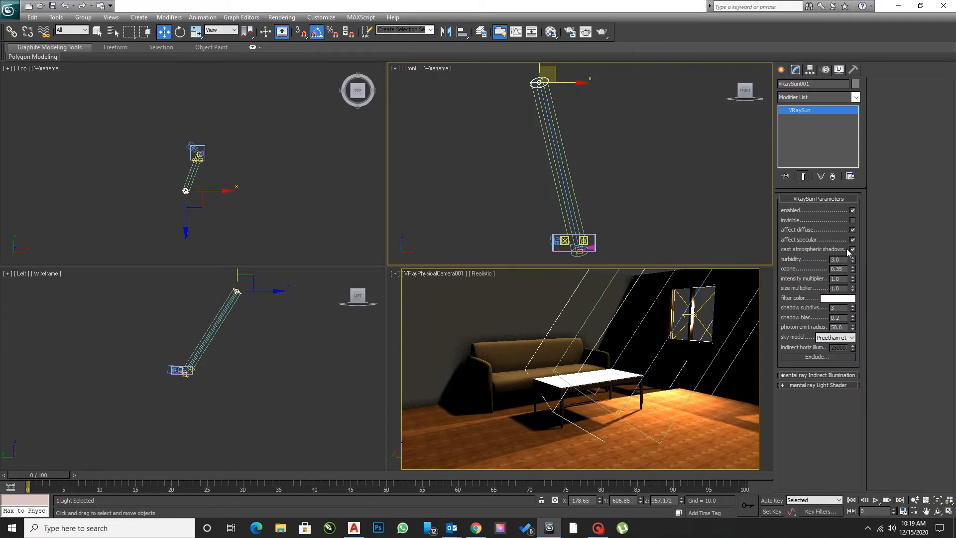
click(852, 220)
click(837, 259)
drag(840, 307, 785, 317)
text(5)
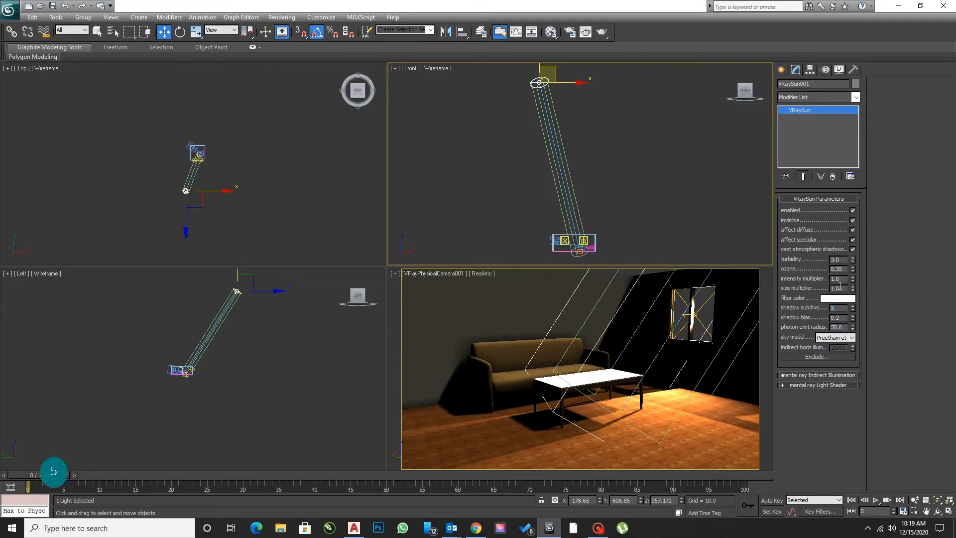
drag(840, 287, 789, 292)
text(.085)
key(Return)
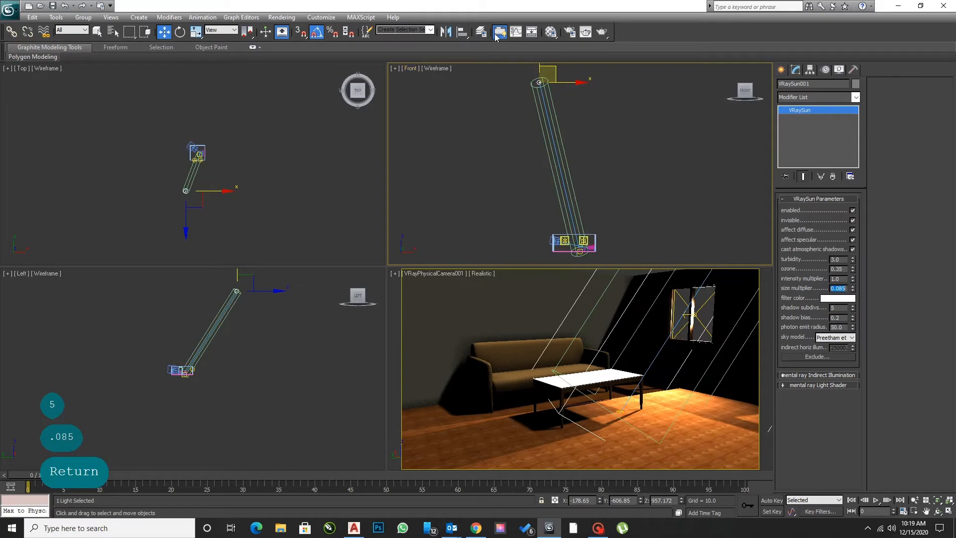
- Unhide Layer001 in the layer manager and close the manager
click(479, 34)
click(706, 250)
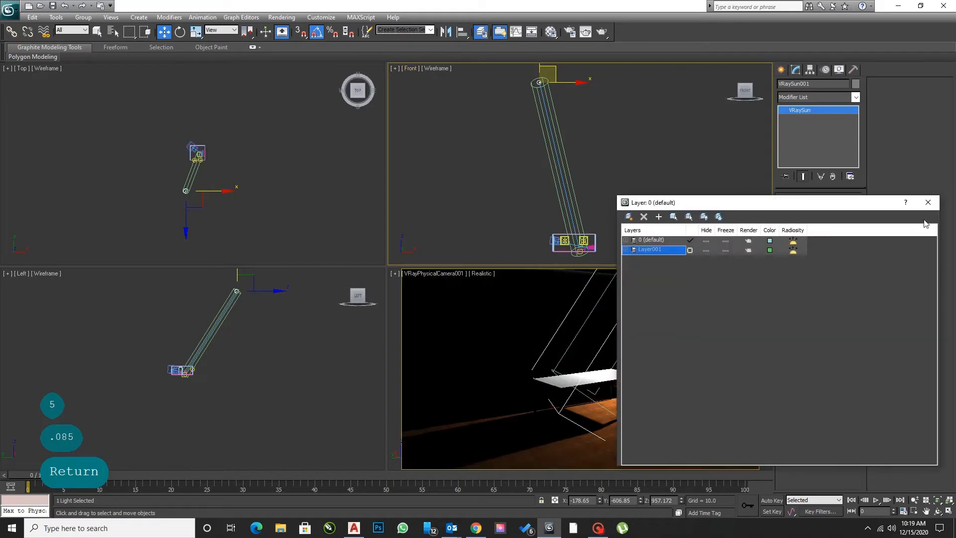
click(927, 202)
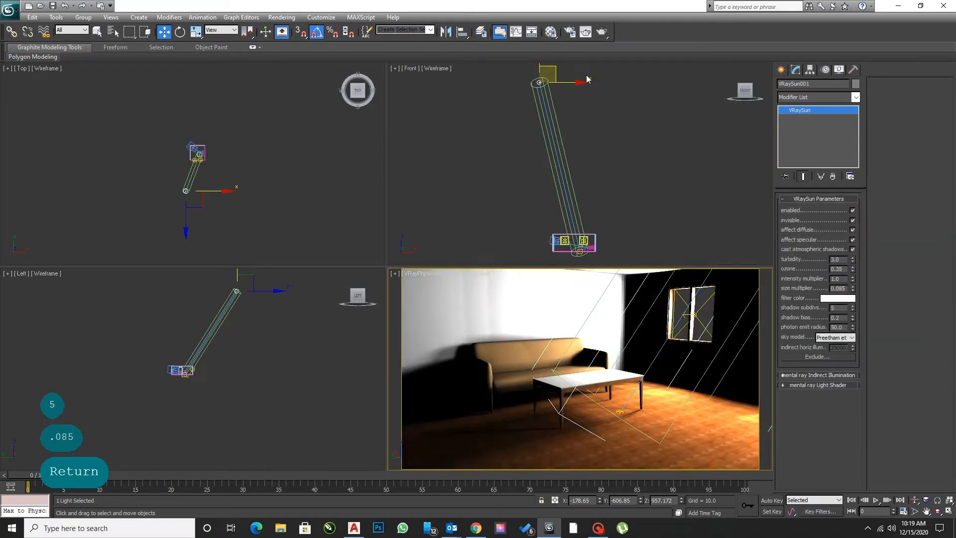
- Test-render the camera view, cancel the render partway through, and clear the selection
click(601, 31)
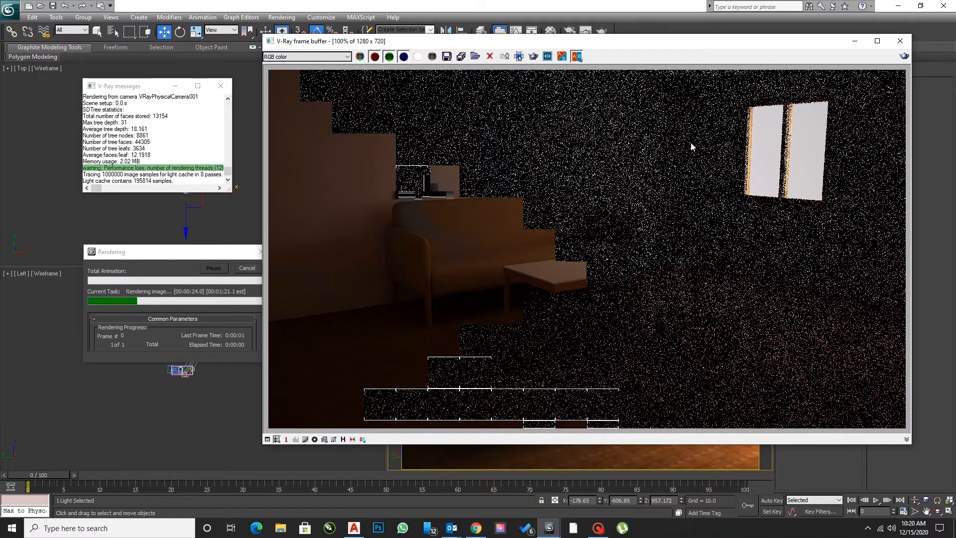
click(900, 41)
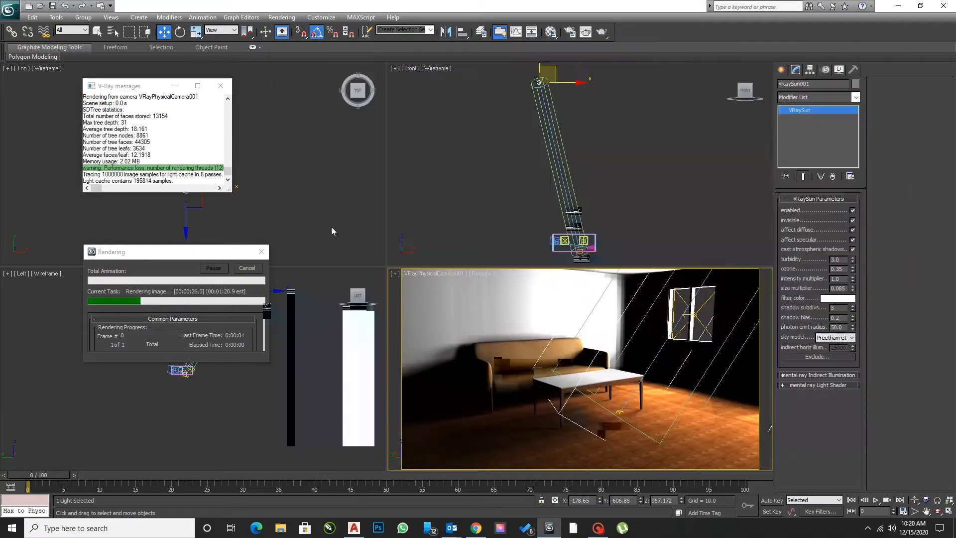
click(242, 268)
click(297, 221)
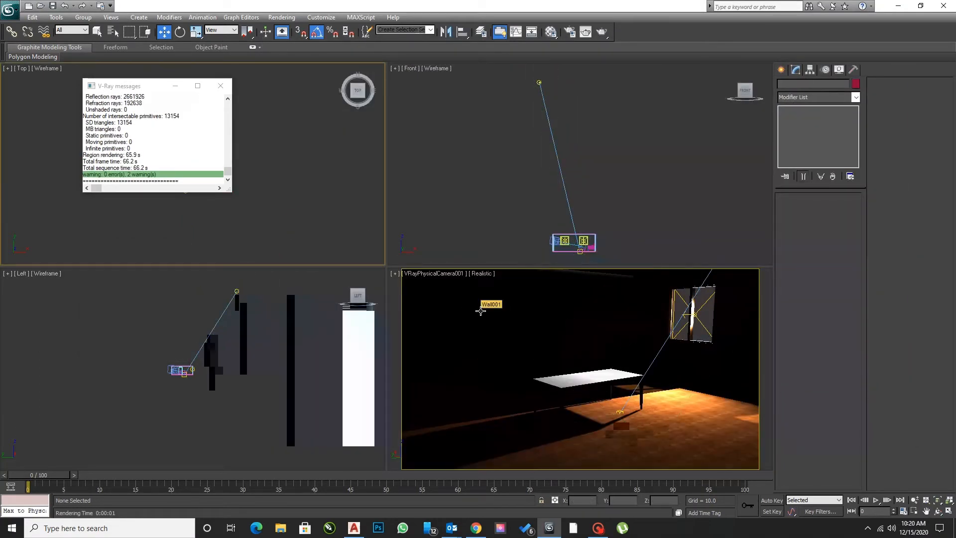
key(m)
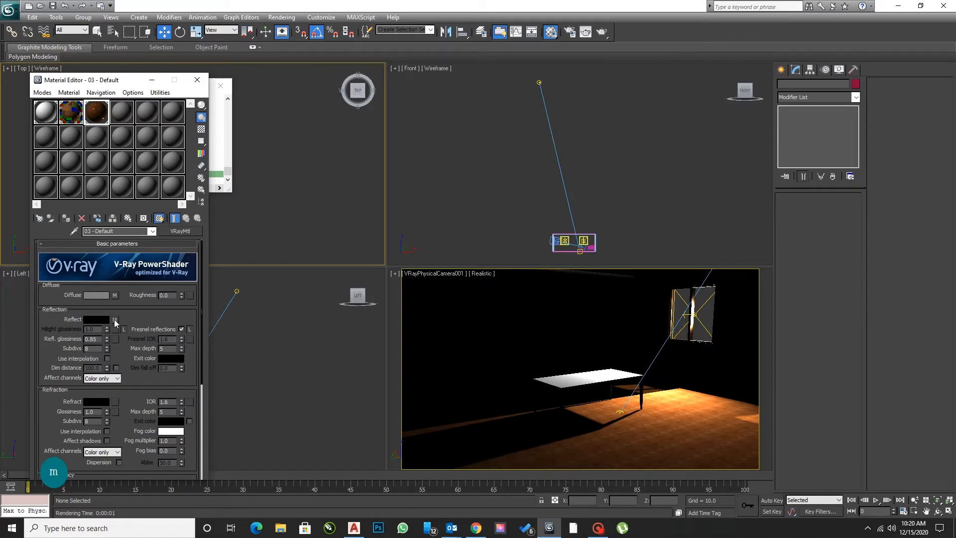
click(197, 80)
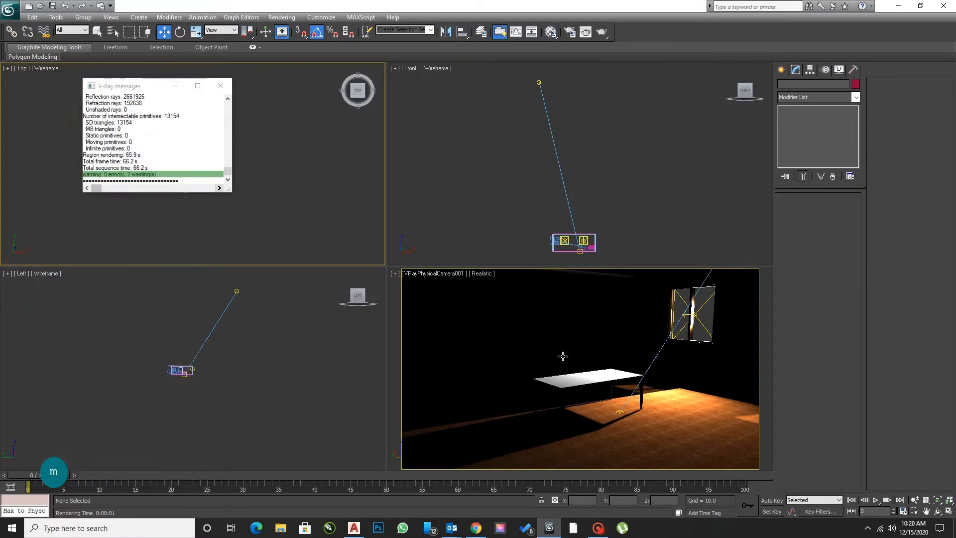
click(558, 349)
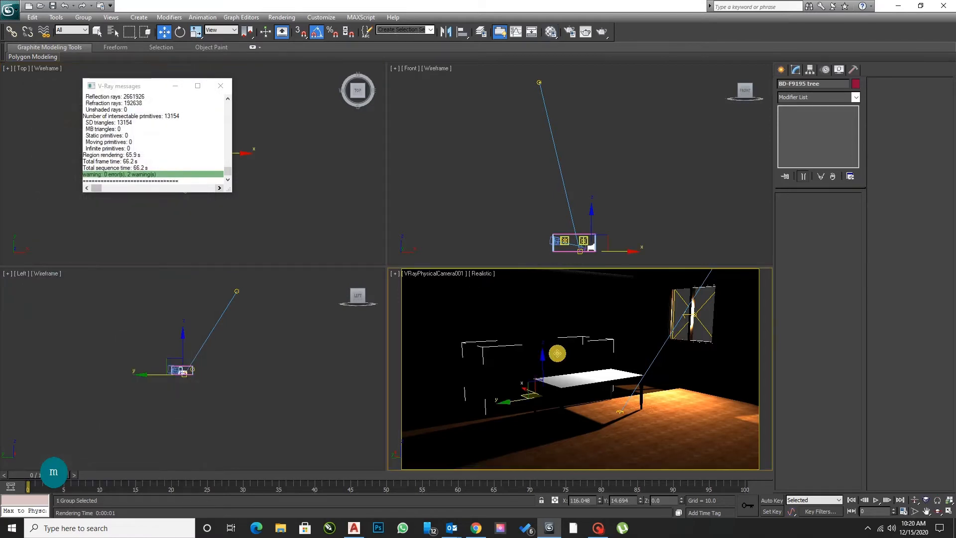
click(683, 300)
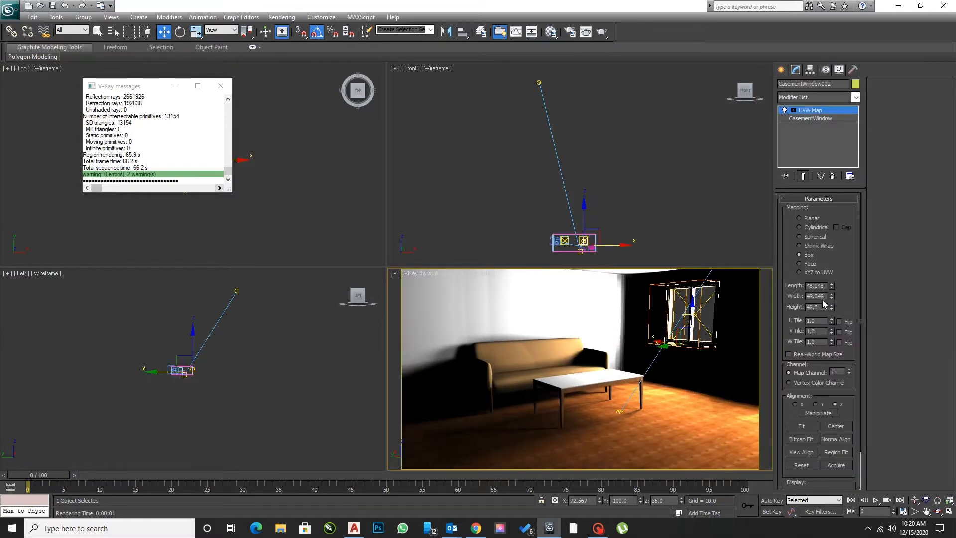
click(559, 218)
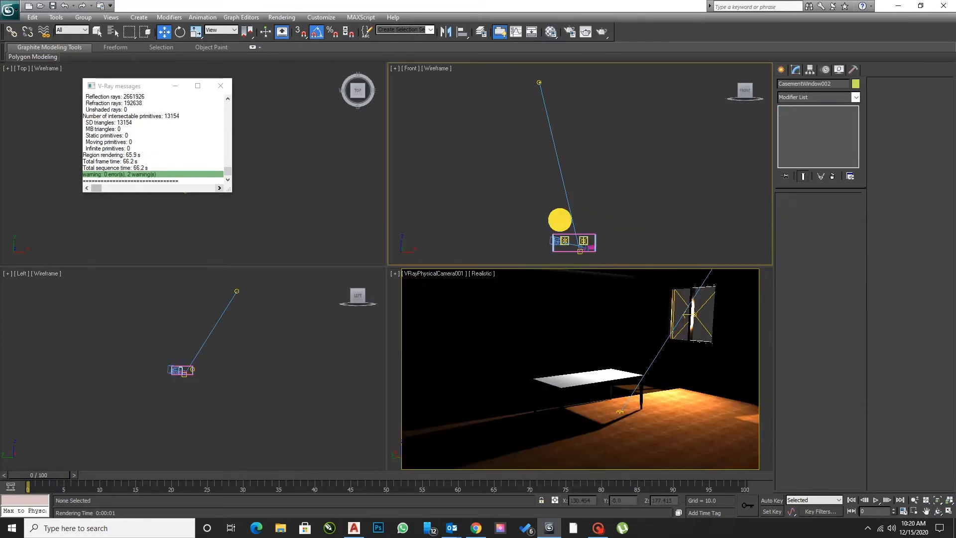
- Set the multiplier of the V-Ray plane light at the window farther from the sofa to 125
click(265, 347)
key(z)
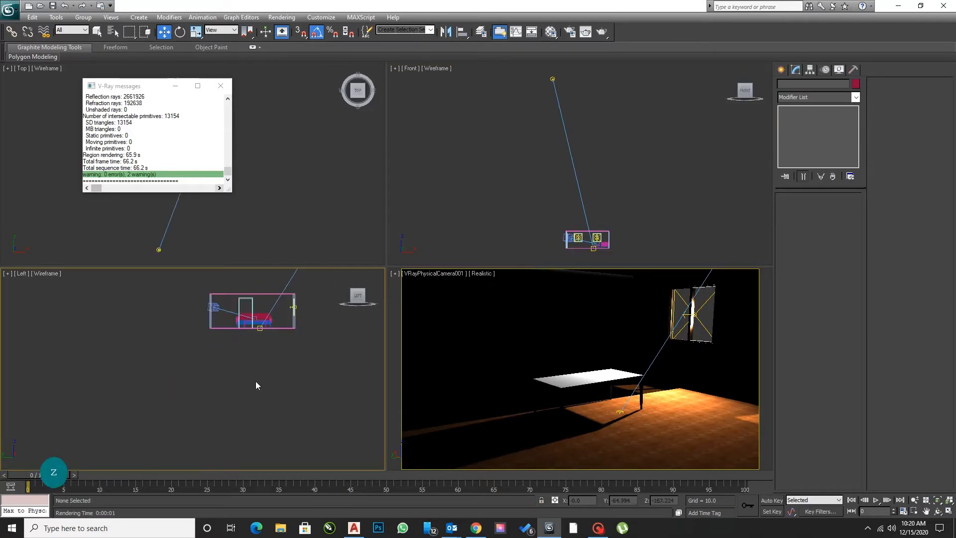
scroll(577, 246, up, 10)
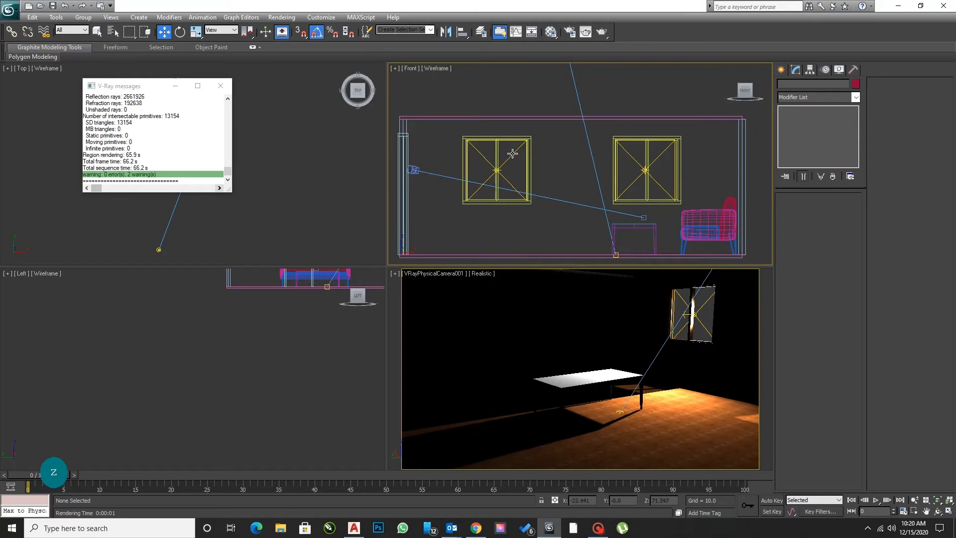
click(512, 153)
double_click(835, 270)
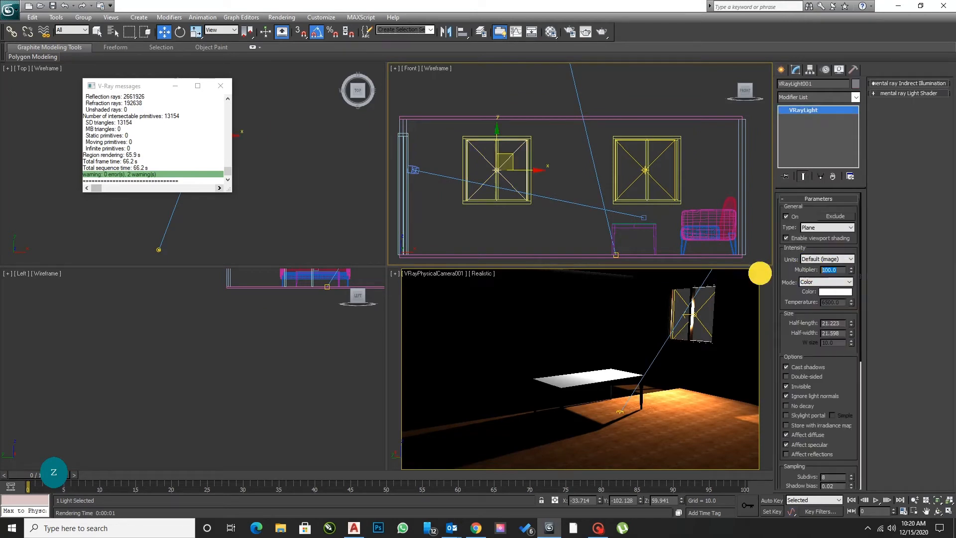
text(125)
key(Return)
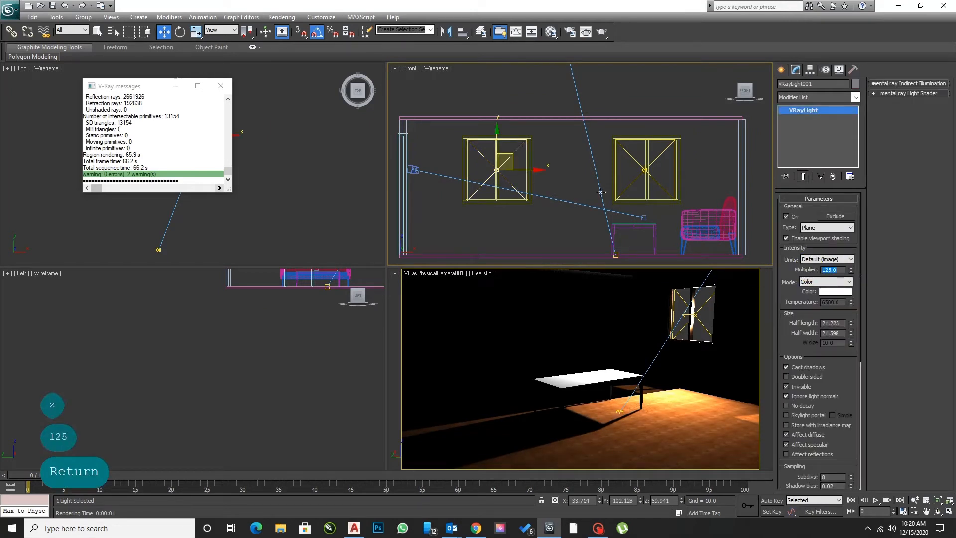
- Set the VRayPhysicalCamera's f-number to 3, white balance to Daylight and shutter speed to 150
middle_drag(554, 182, 559, 186)
click(420, 173)
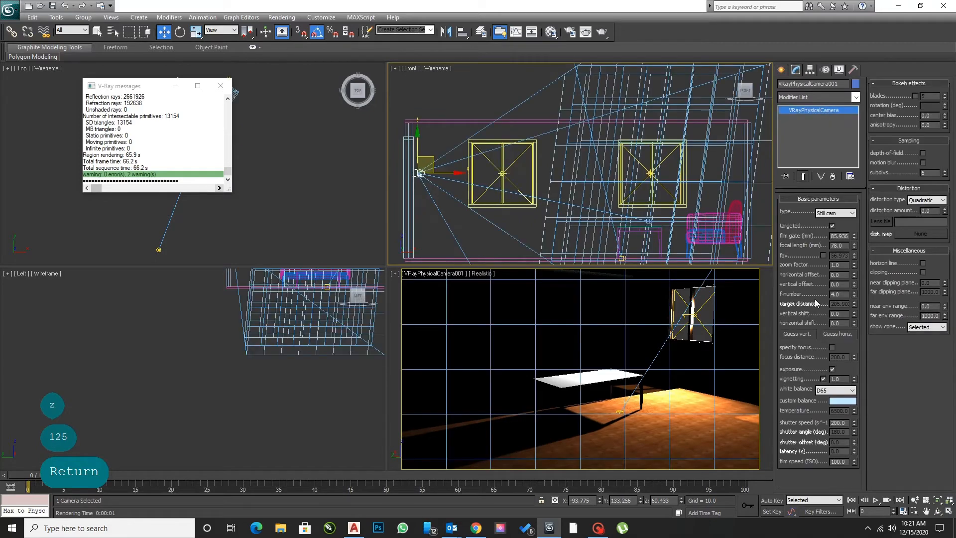
double_click(838, 293)
text(3)
key(Return)
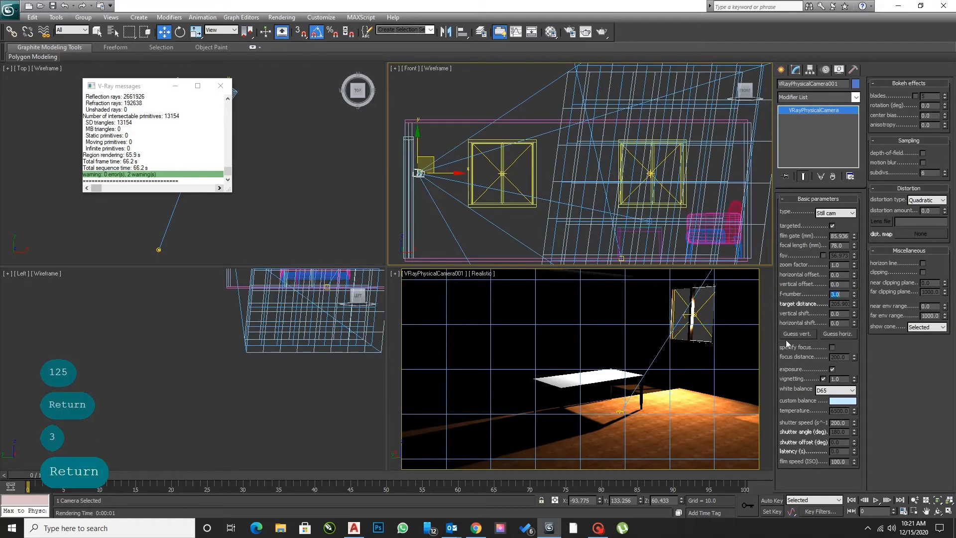
click(836, 390)
click(822, 413)
text(150)
key(Return)
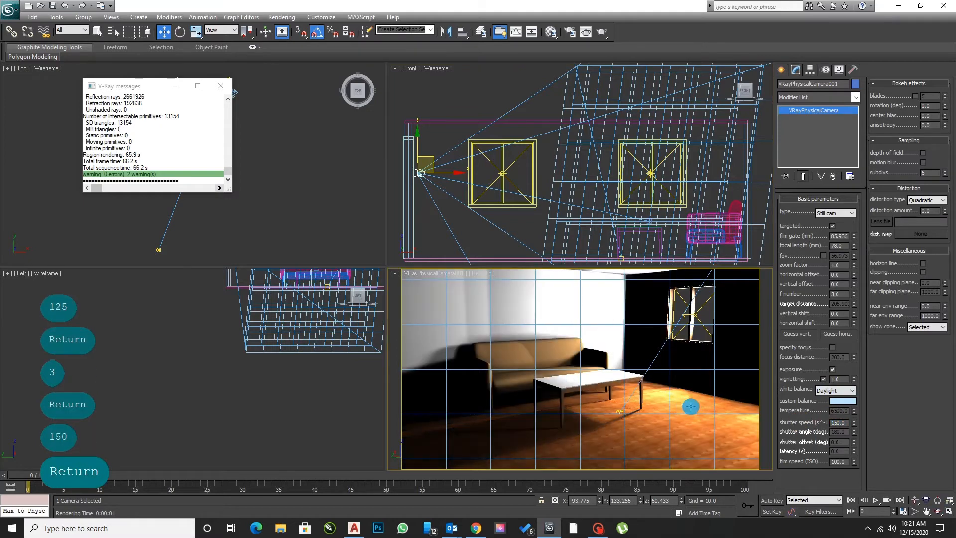
- Maximize the camera view, render it to check the new exposure, and close the frame buffer
key(alt+w)
click(603, 32)
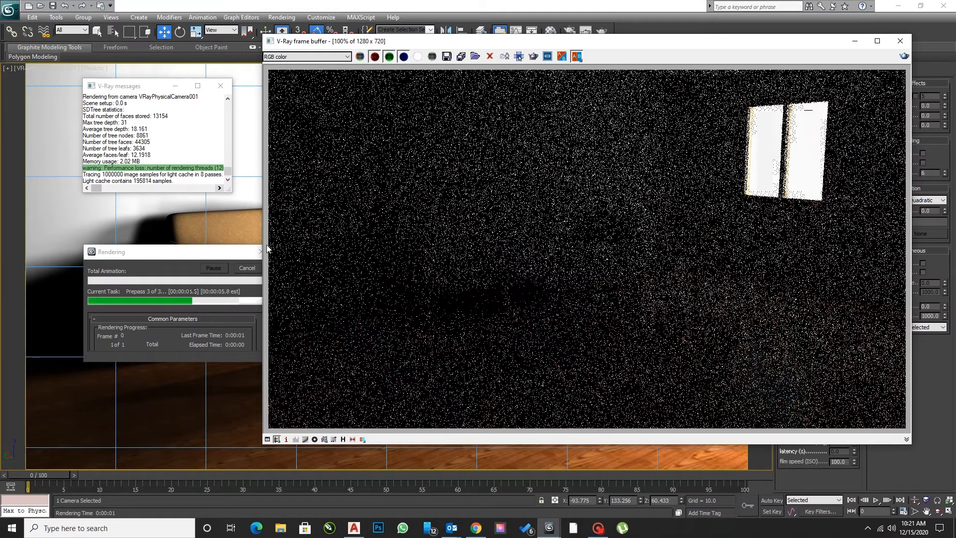
drag(220, 252, 171, 216)
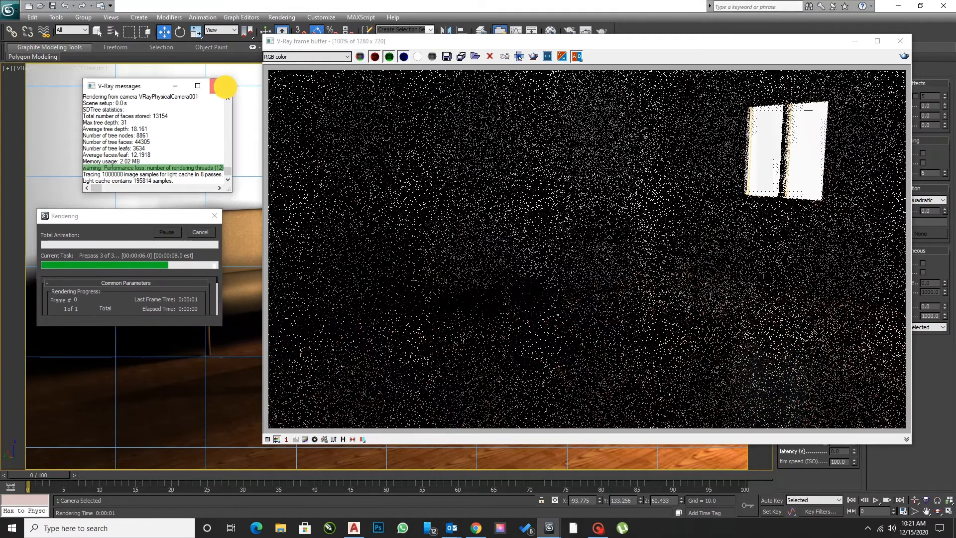
click(224, 86)
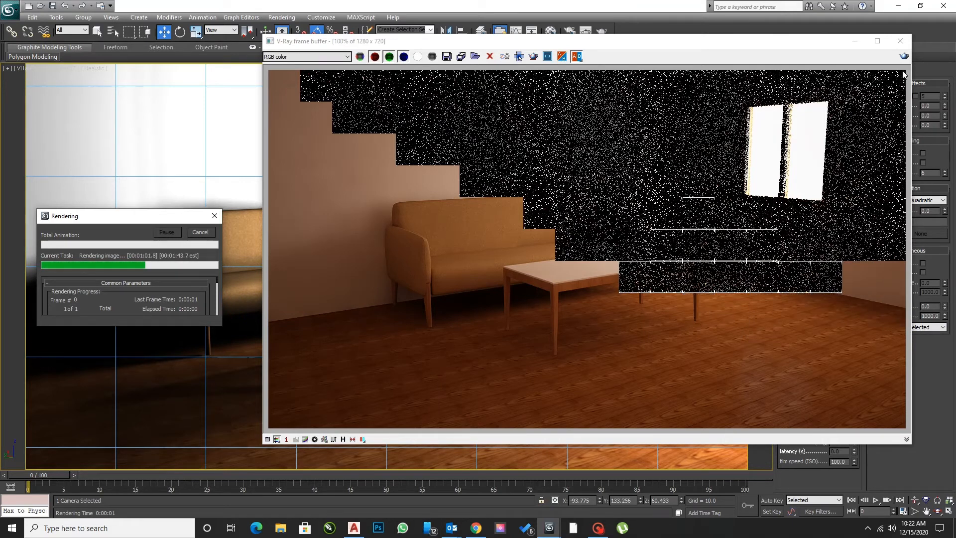
click(900, 41)
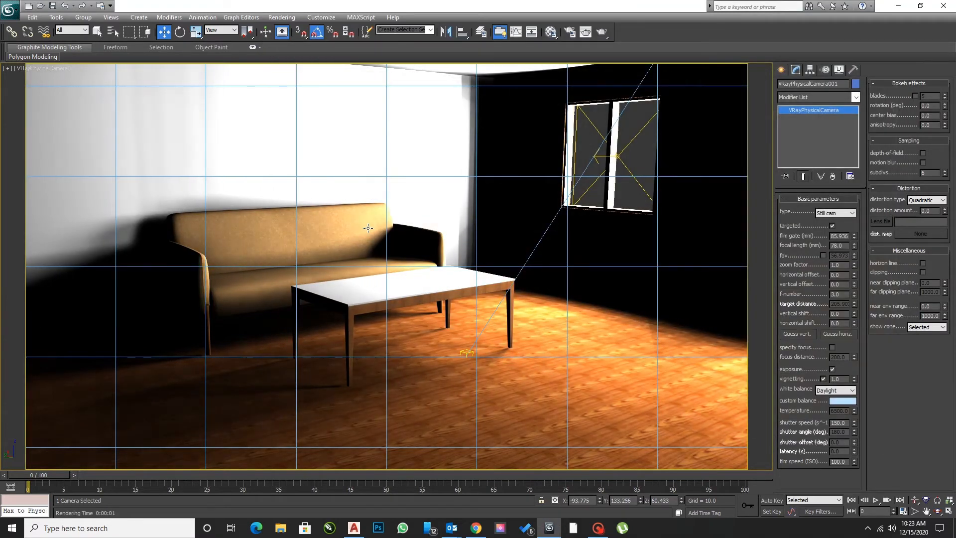
- Replace the reflection bitmap of the 03 - Default wood material with LVT 4.jpg
key(m)
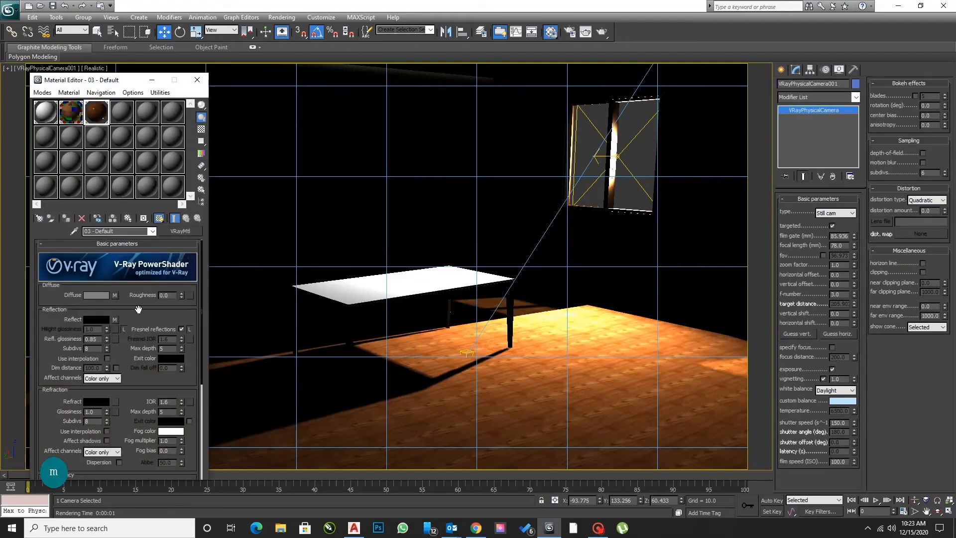
click(114, 319)
click(117, 369)
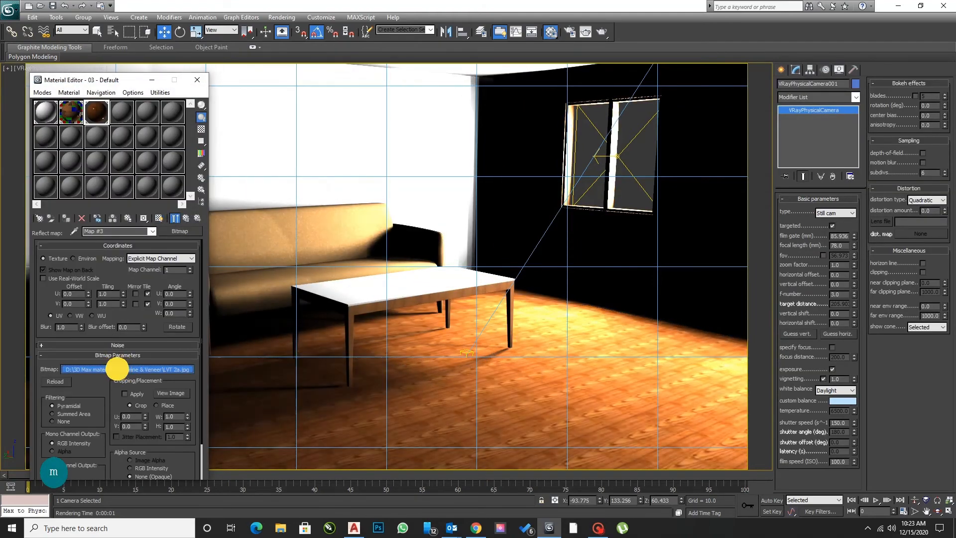
double_click(90, 239)
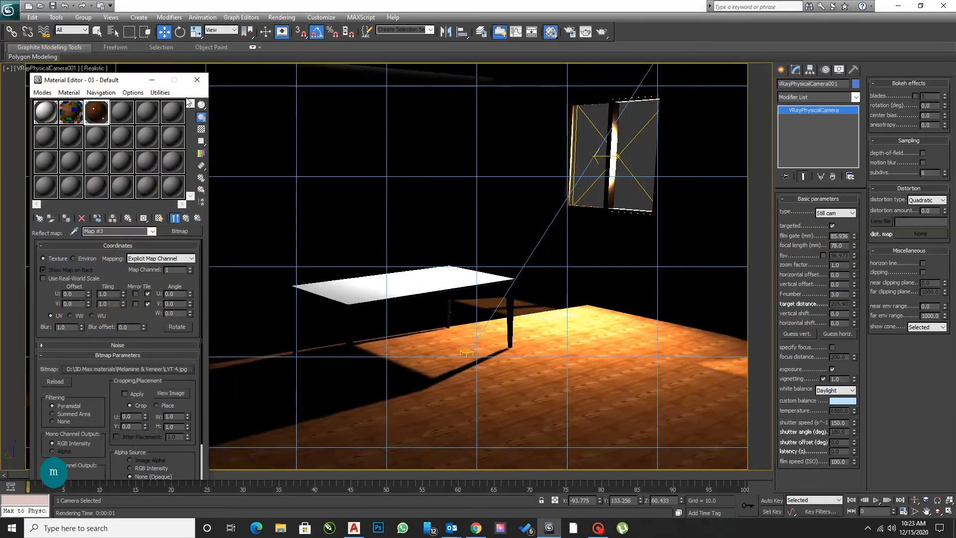
click(197, 80)
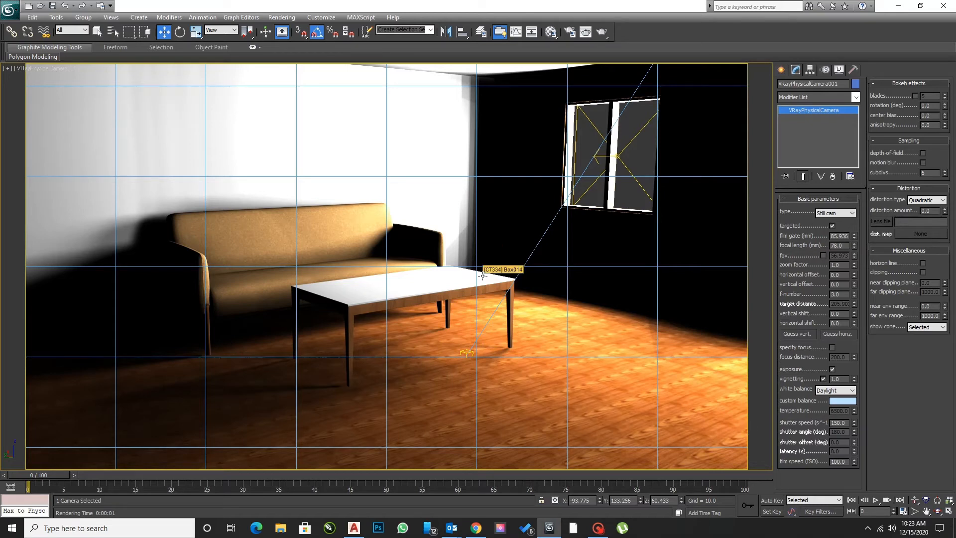
- Restore the four-viewport layout and reframe the views to show the VRaySun together with the room
key(alt+w)
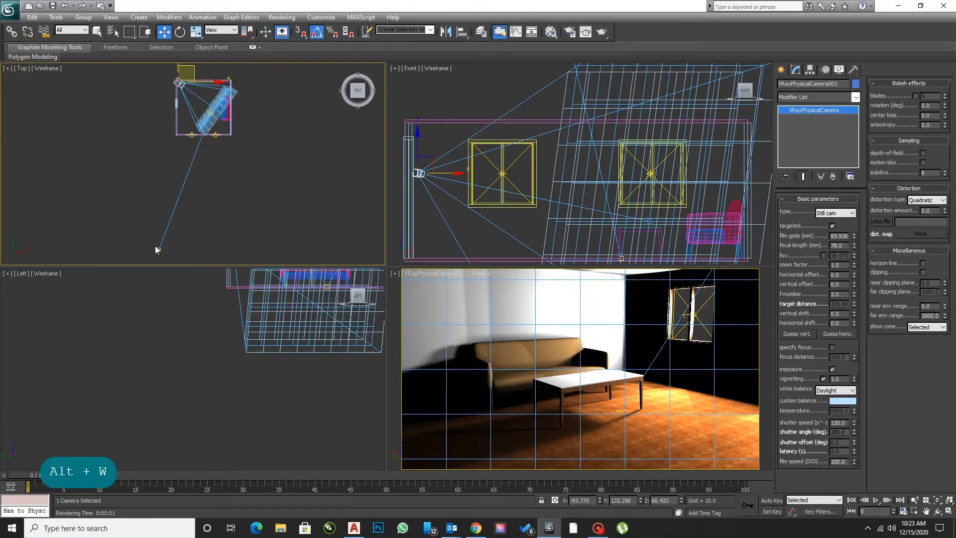
click(156, 250)
right_click(285, 356)
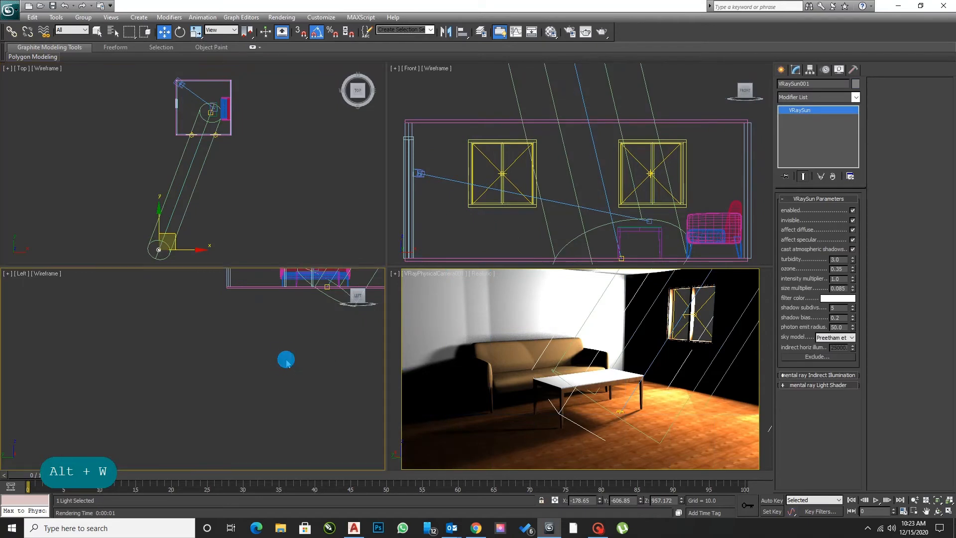
key(z)
scroll(284, 356, down, 3)
drag(233, 314, 237, 317)
click(488, 182)
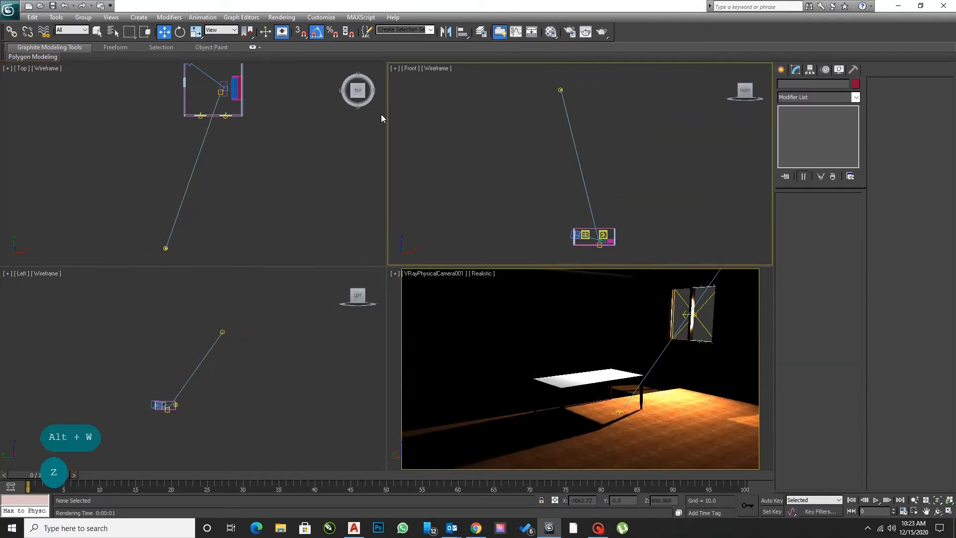
- Replace the scene's environment map with a VRayHDRI map
click(321, 17)
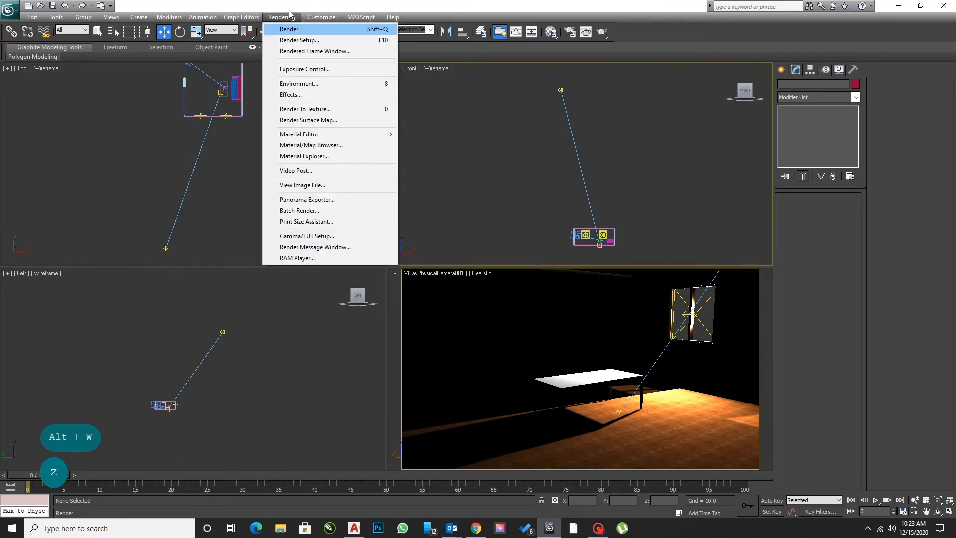
mouse_move(282, 17)
click(300, 84)
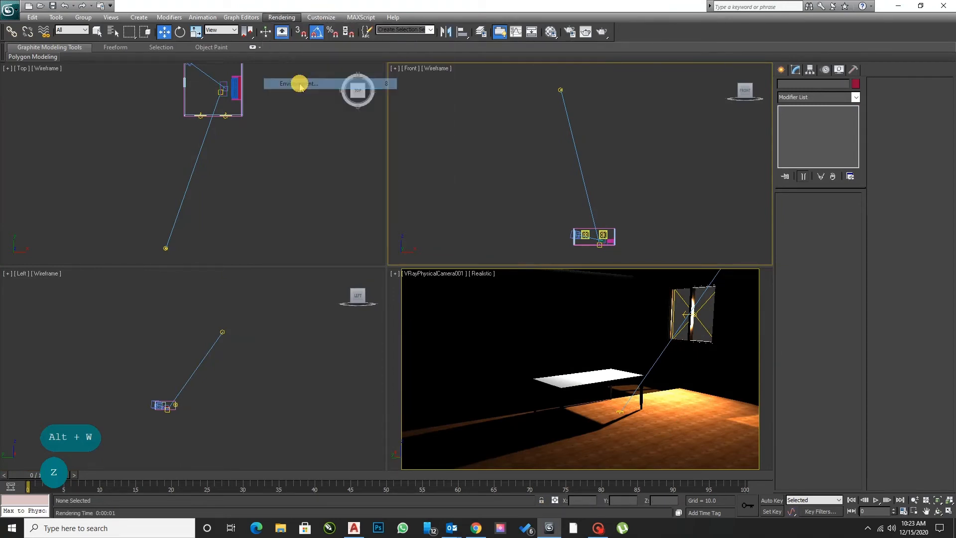
click(411, 161)
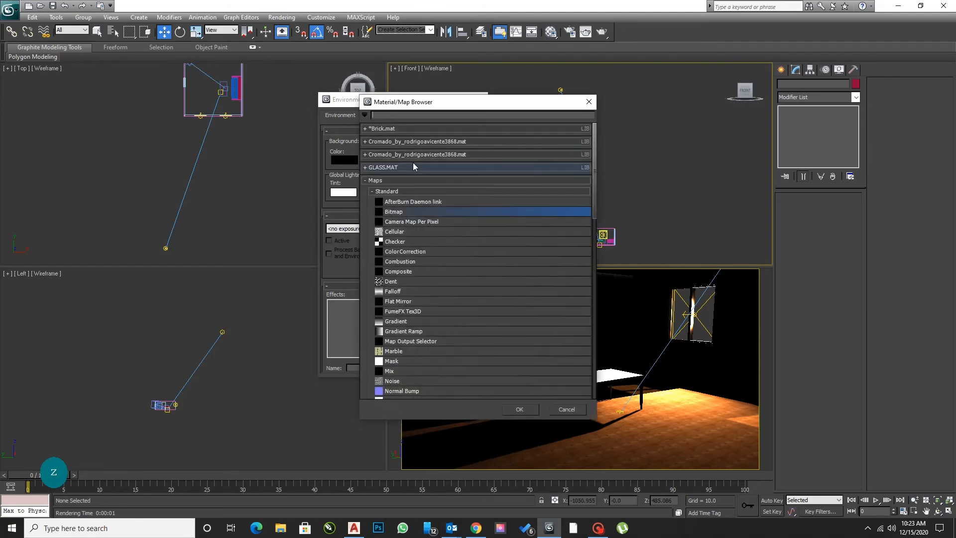
scroll(496, 312, down, 7)
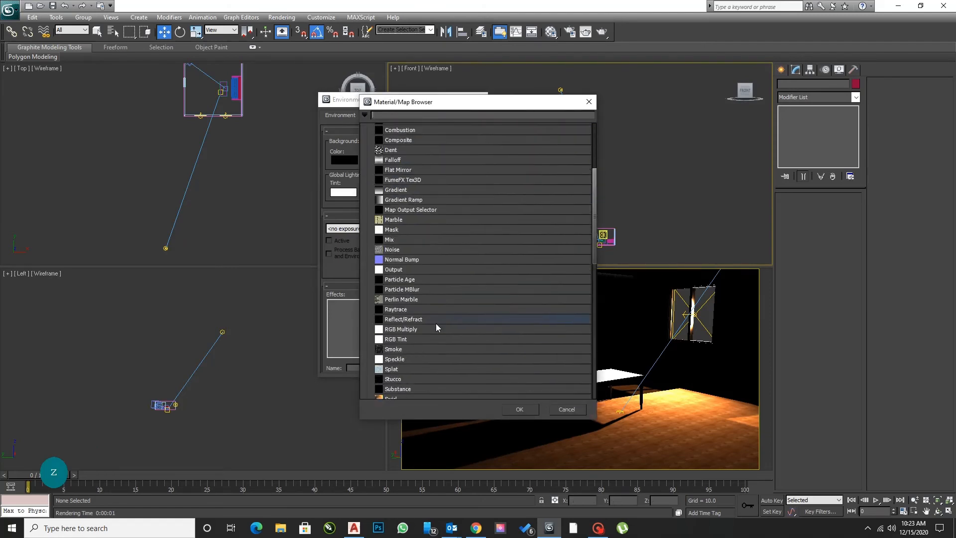
scroll(410, 352, down, 2)
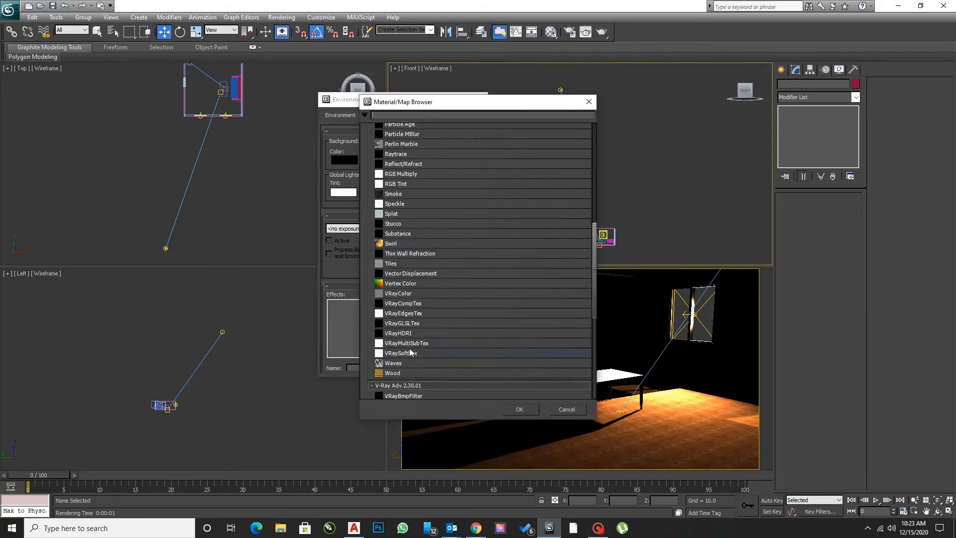
double_click(406, 333)
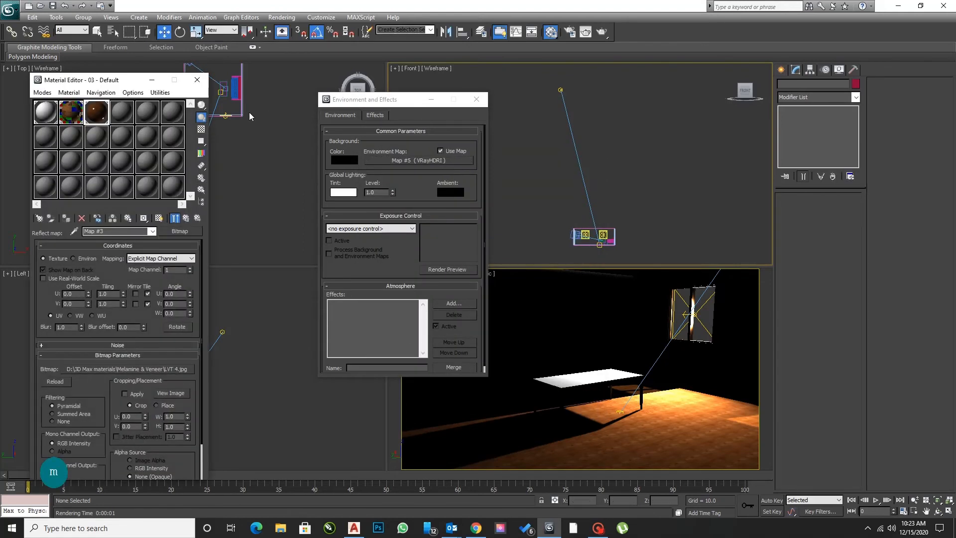
- Place the VRayHDRI environment map in an empty Material Editor slot as an instance
drag(368, 159, 174, 192)
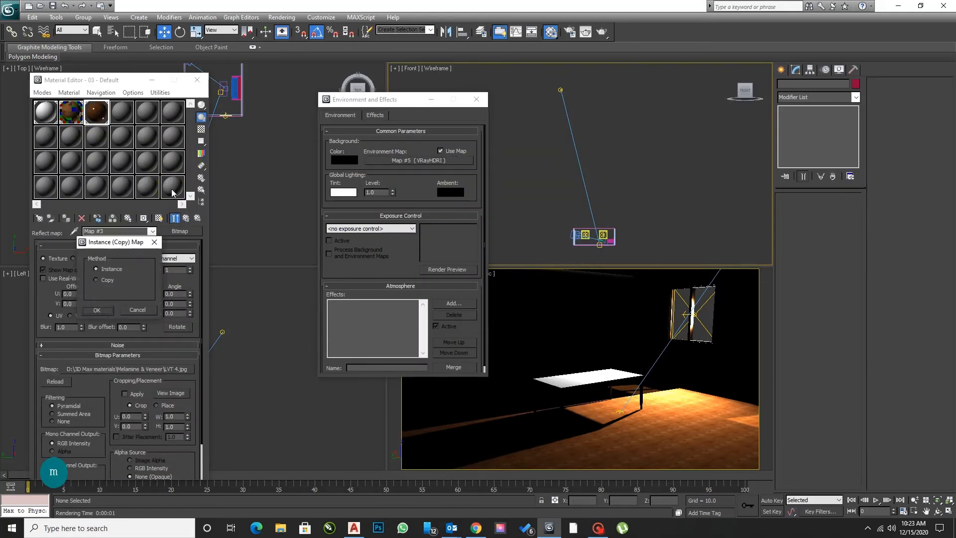
click(100, 312)
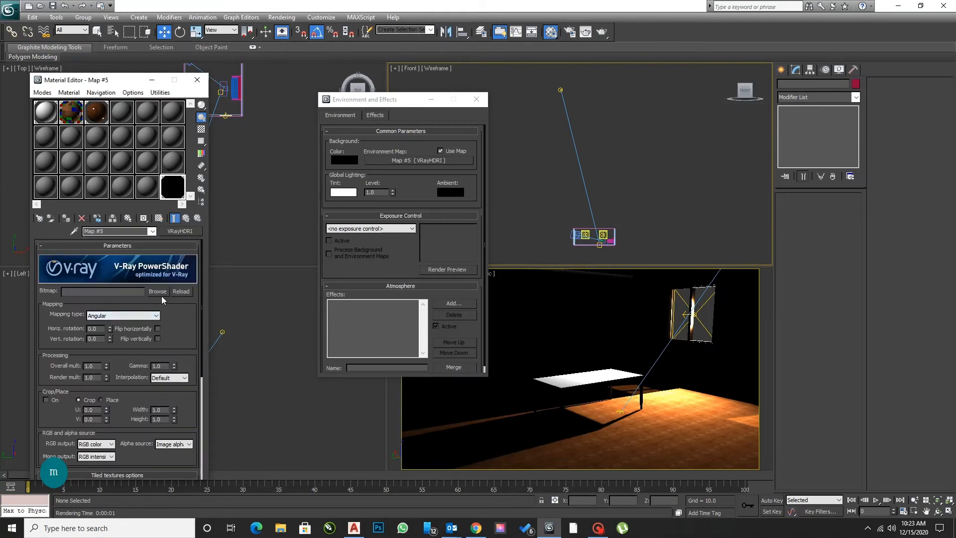
- Try two HDR images from the Ridgecrest_Road folder as the VRayHDRI map's bitmap
click(157, 292)
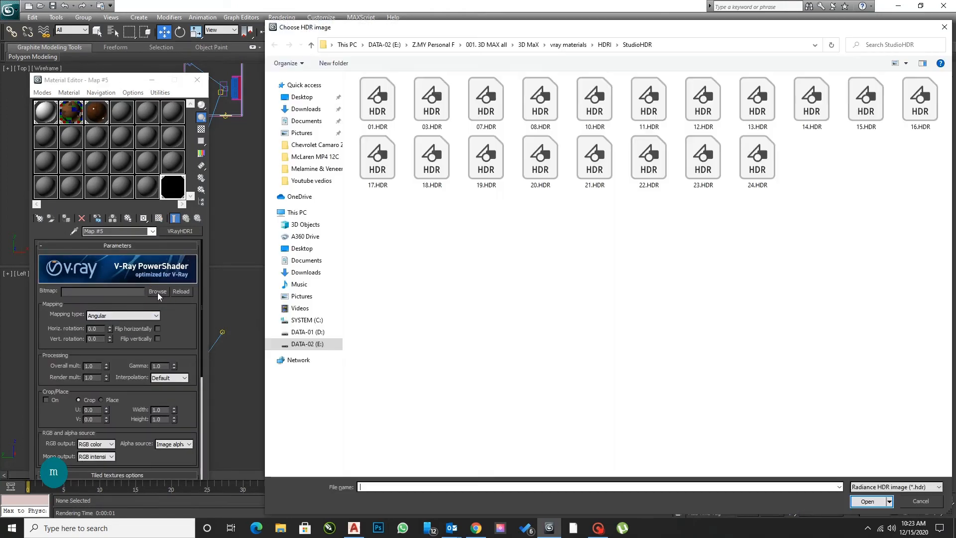
click(568, 45)
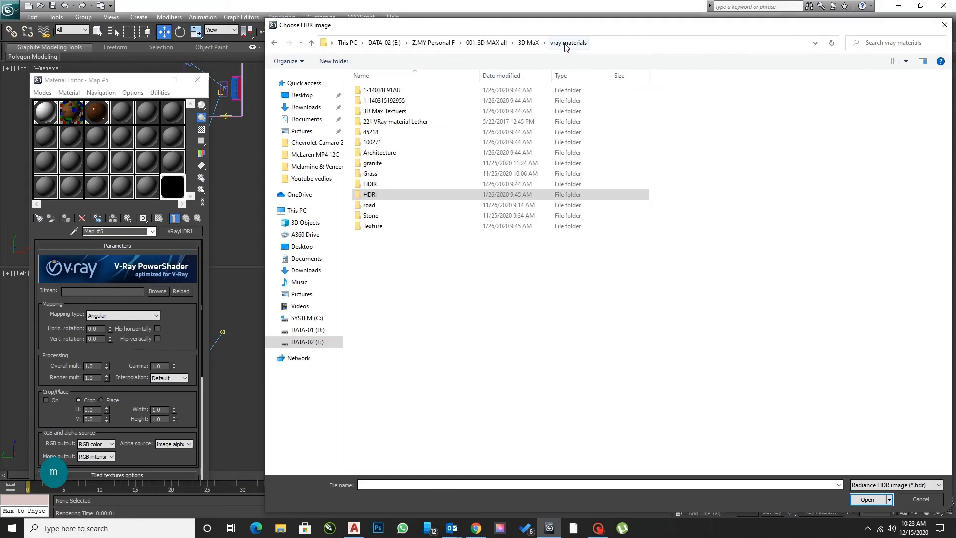
click(370, 195)
double_click(370, 195)
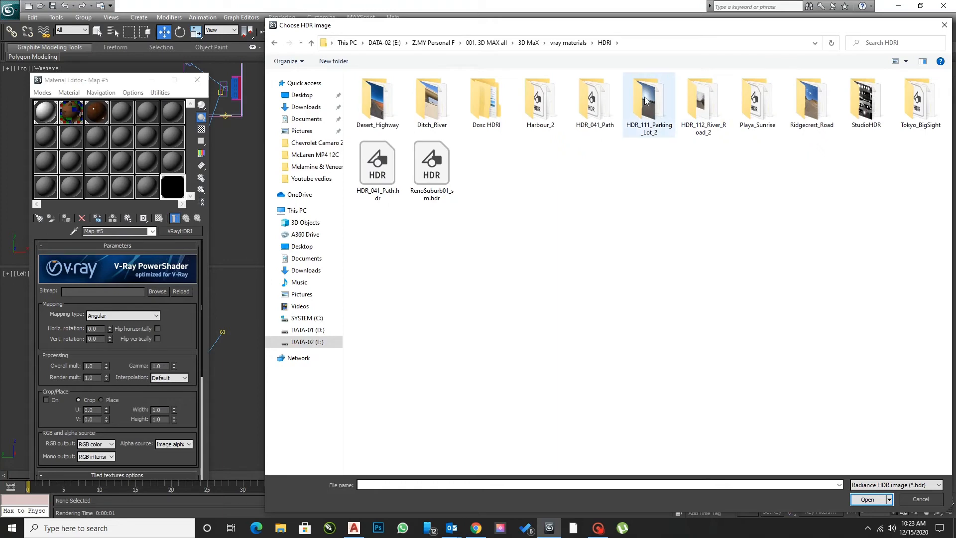
double_click(811, 104)
double_click(375, 99)
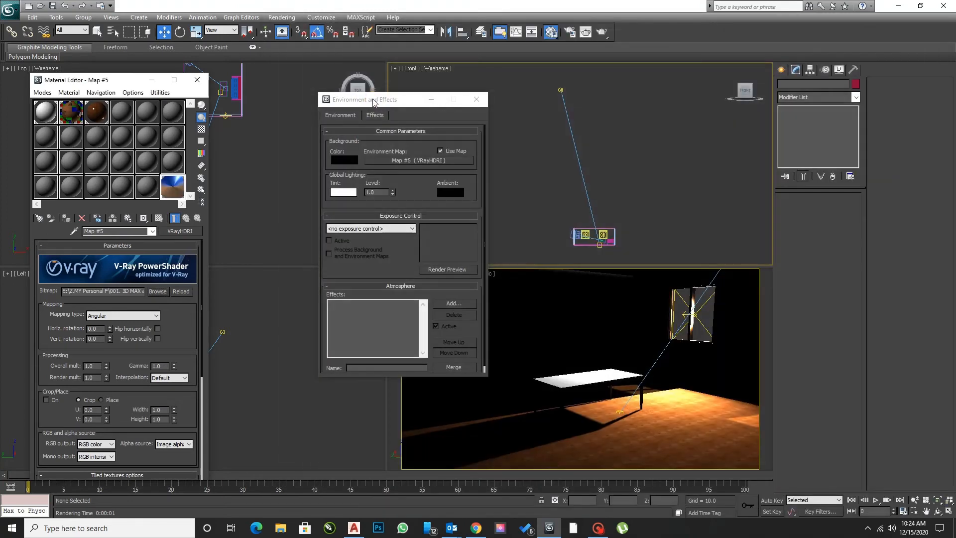
click(158, 291)
double_click(433, 102)
- Load an HDR image from the HDR_111_Parking_Lot_2 folder into the VRayHDRI map
click(158, 291)
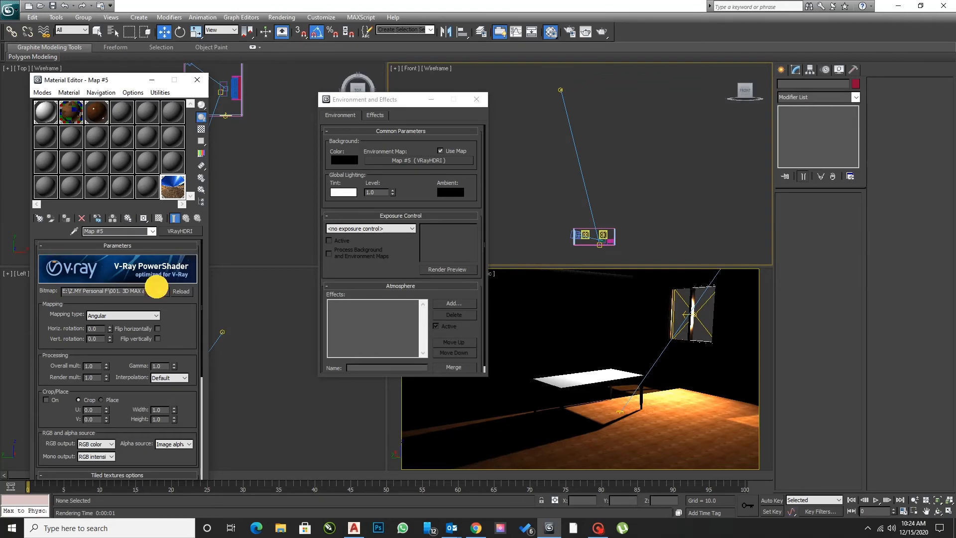
click(597, 42)
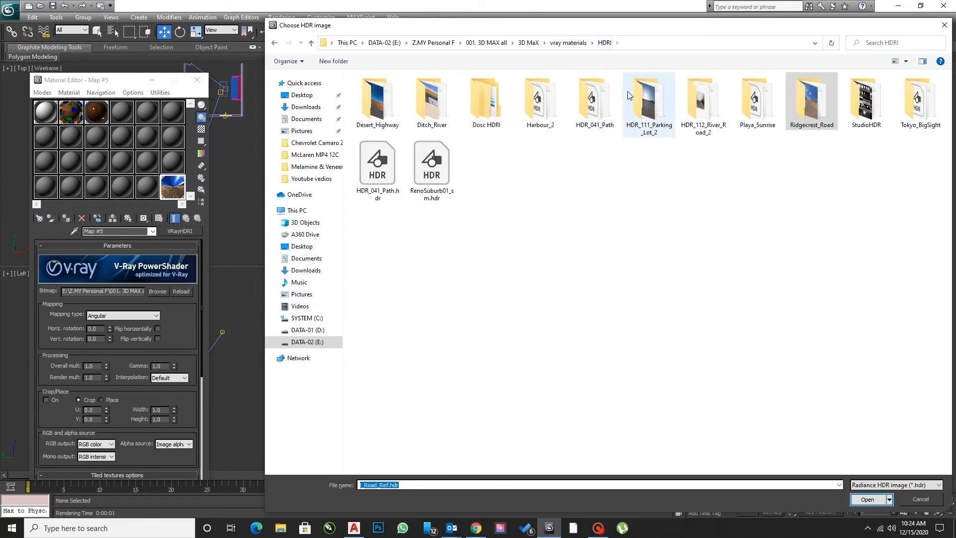
double_click(630, 96)
double_click(446, 104)
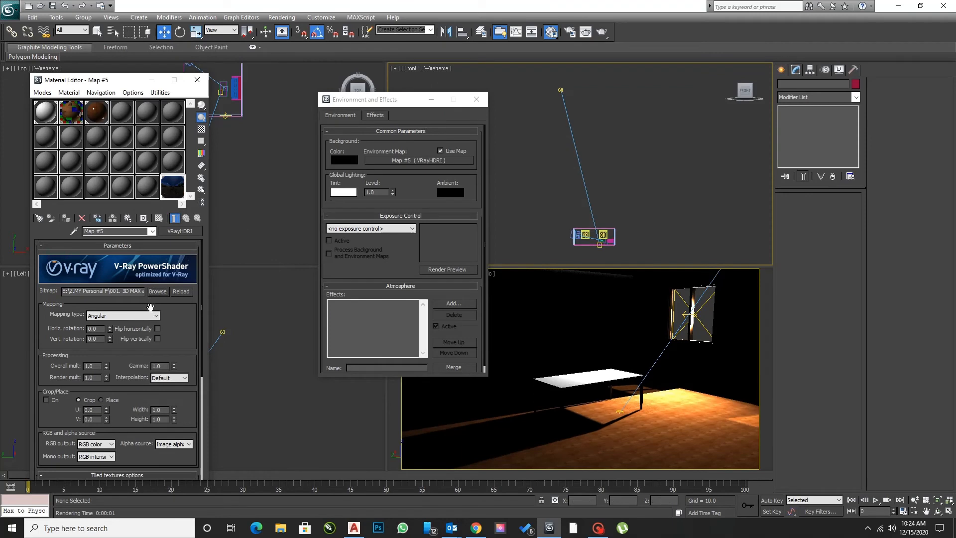
- Set the VRayHDRI map to Spherical mapping, with overall and render multipliers of 5.0
click(120, 315)
click(92, 332)
click(54, 363)
text(5)
text(5)
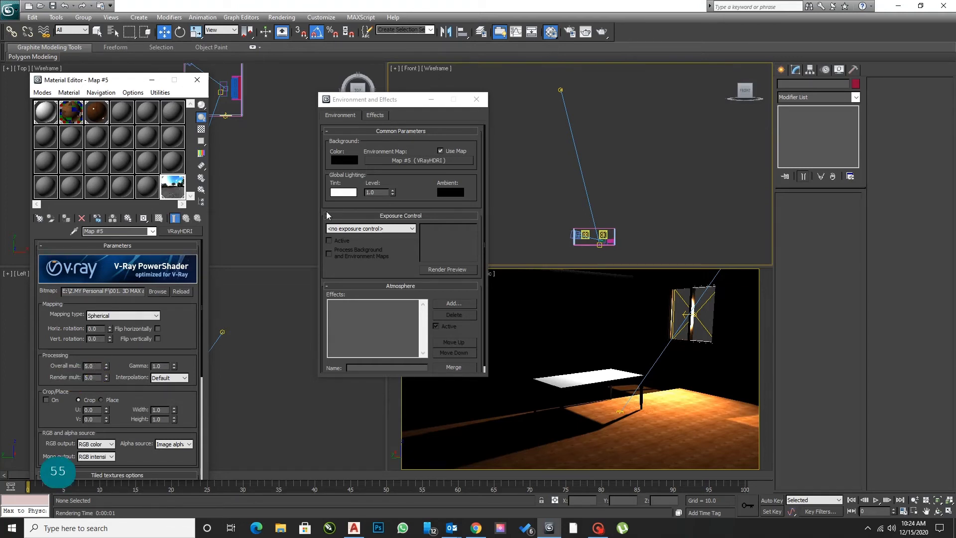
- Close the environment and material windows, render the camera view, and arrange the render windows so the frame buffer is unobstructed
click(476, 99)
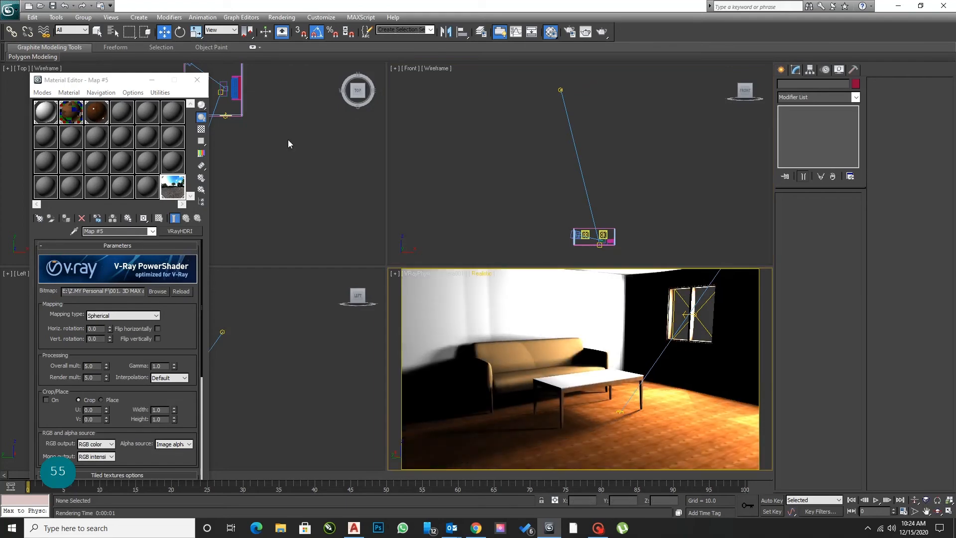
click(197, 80)
click(601, 31)
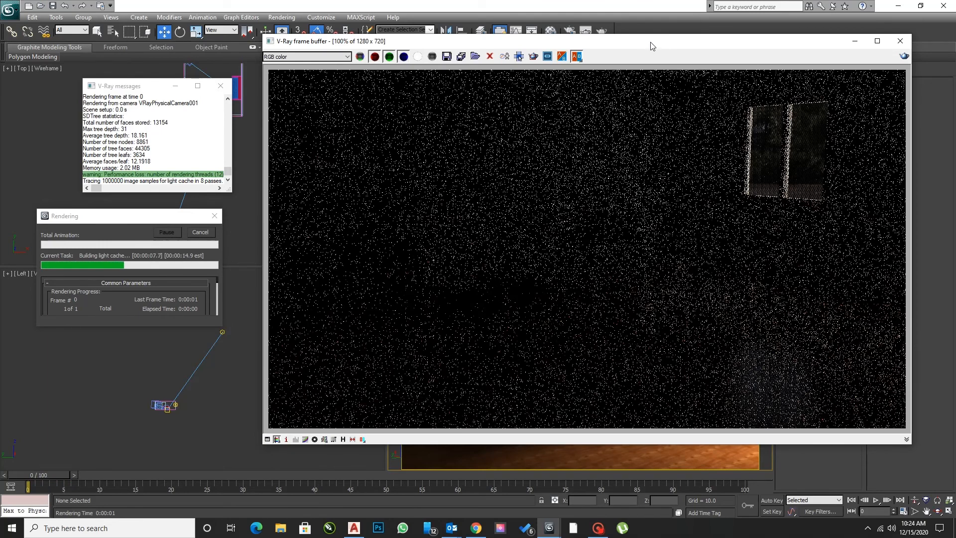
drag(647, 41, 623, 59)
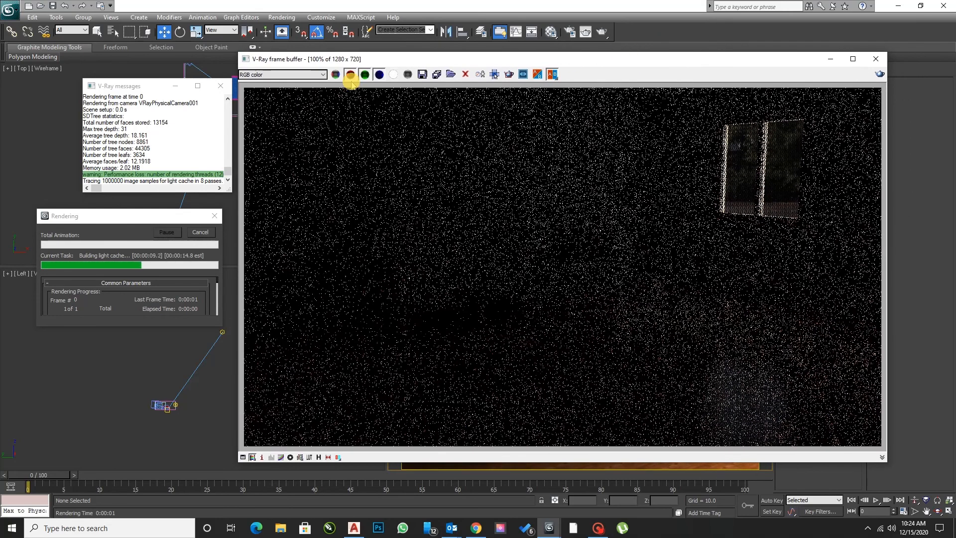
click(220, 86)
drag(168, 221, 146, 76)
drag(334, 68, 316, 72)
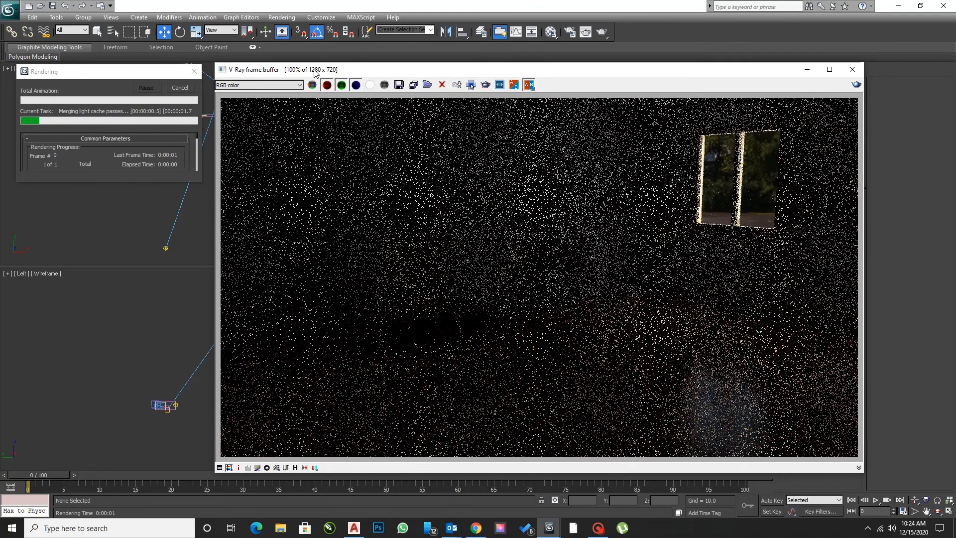